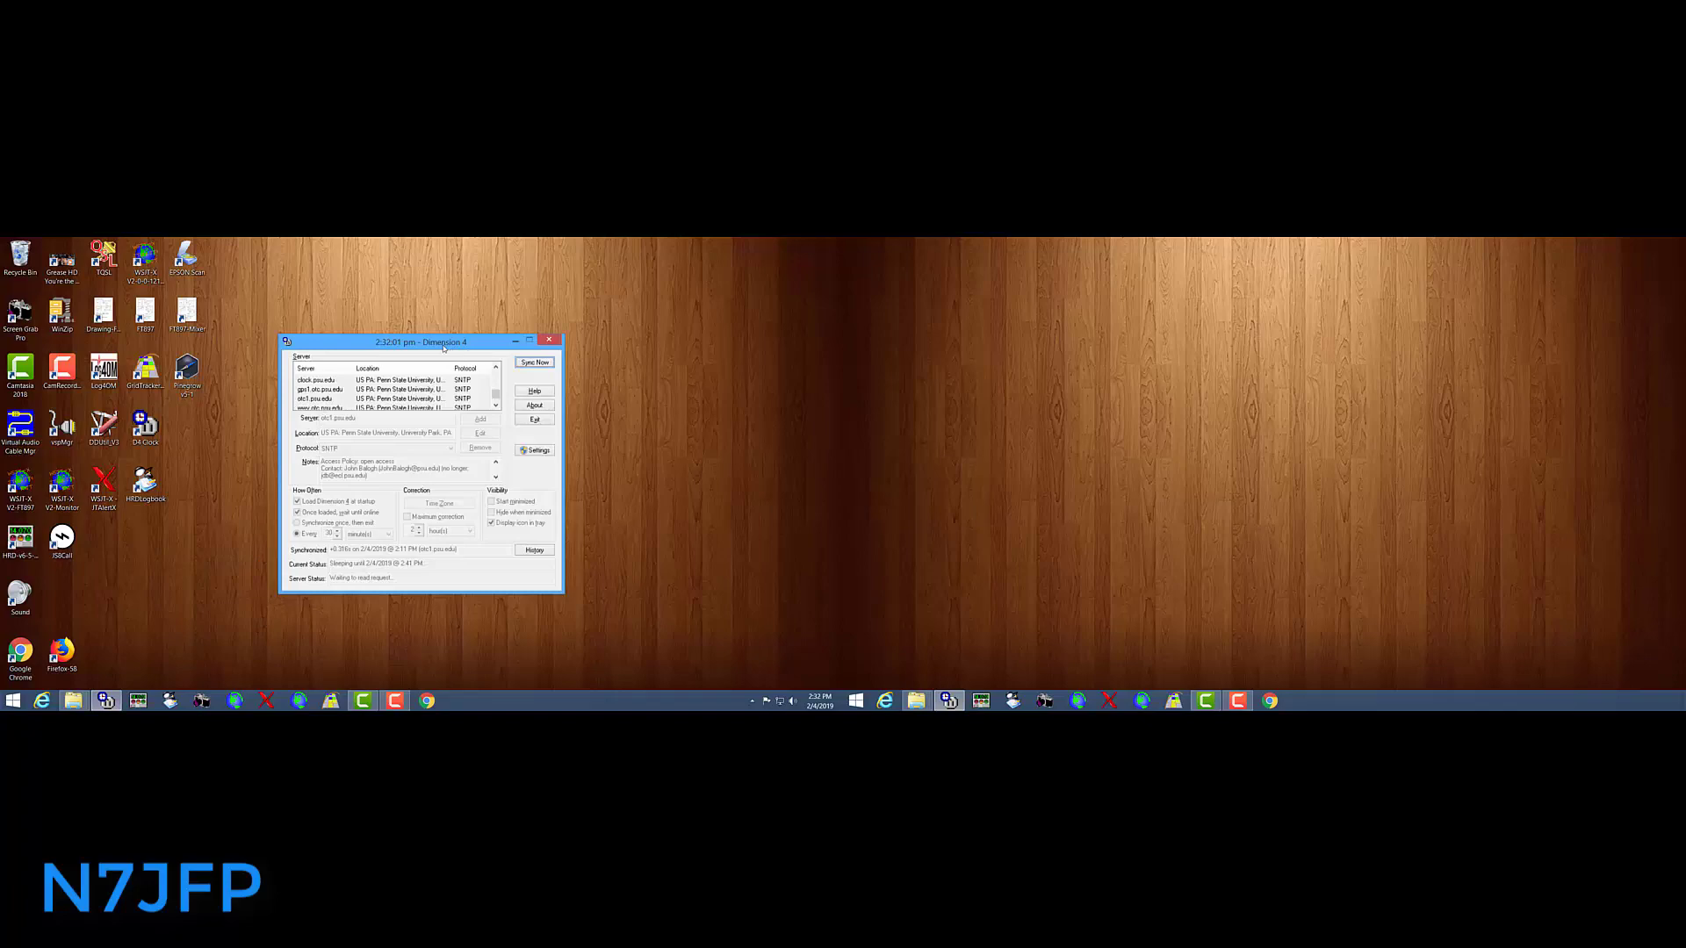
- Synchronize the PC clock with the selected time server in Dimension 4, then minimize its window
left_click(534, 363)
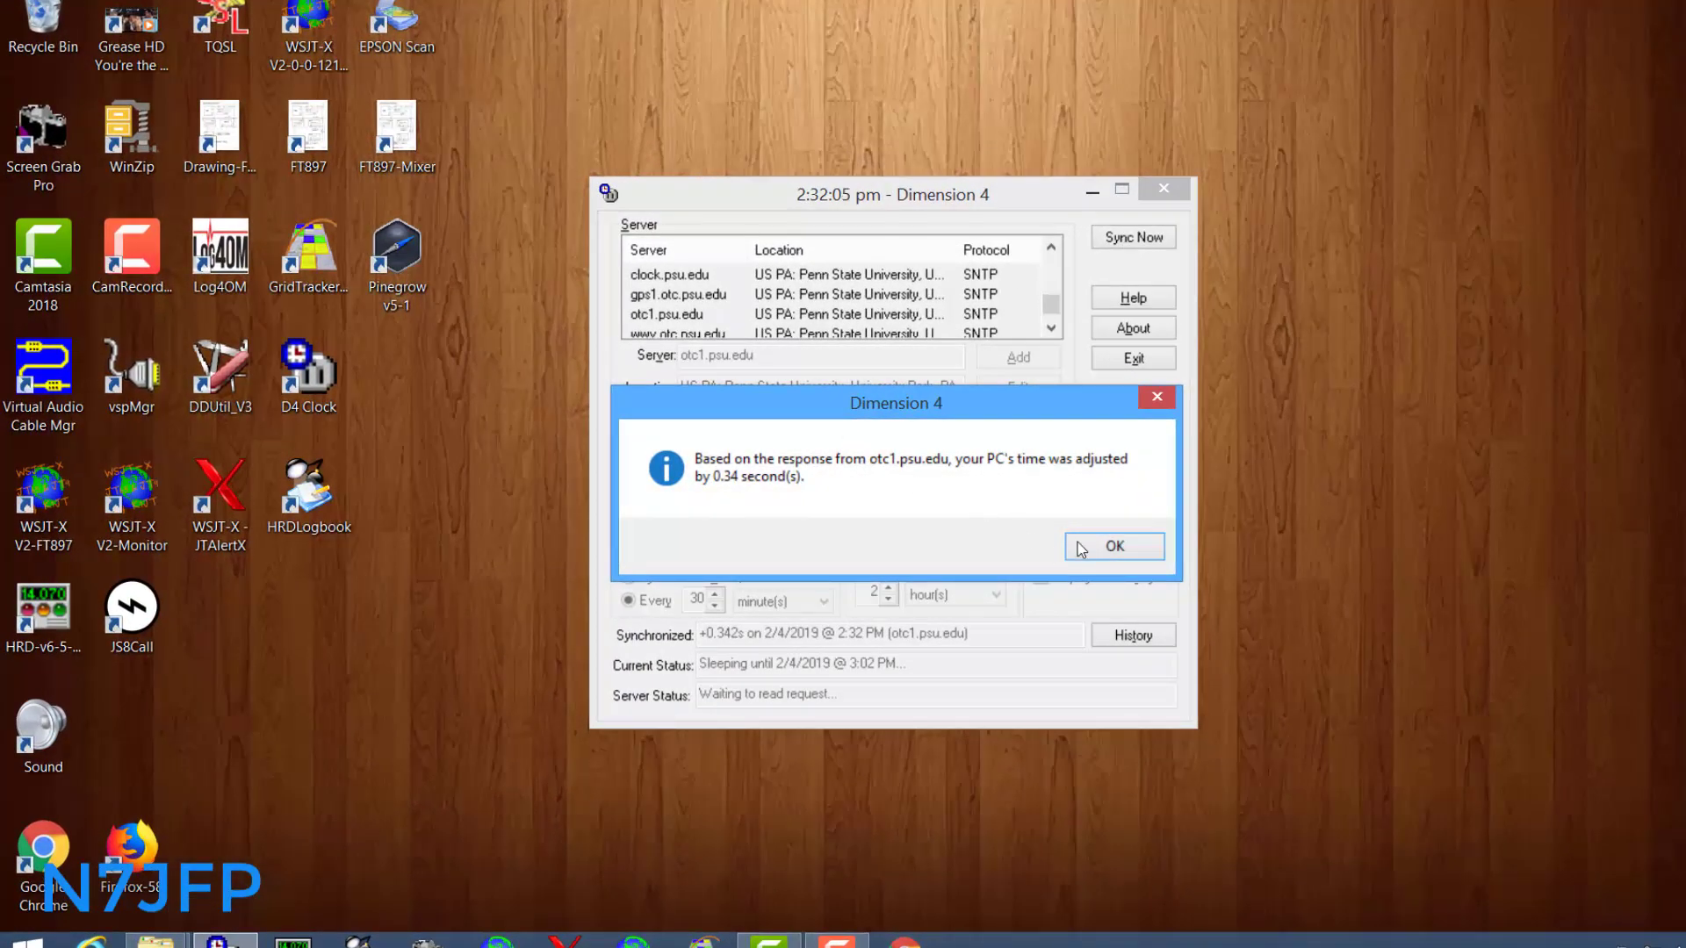
left_click(1082, 546)
left_click(1091, 192)
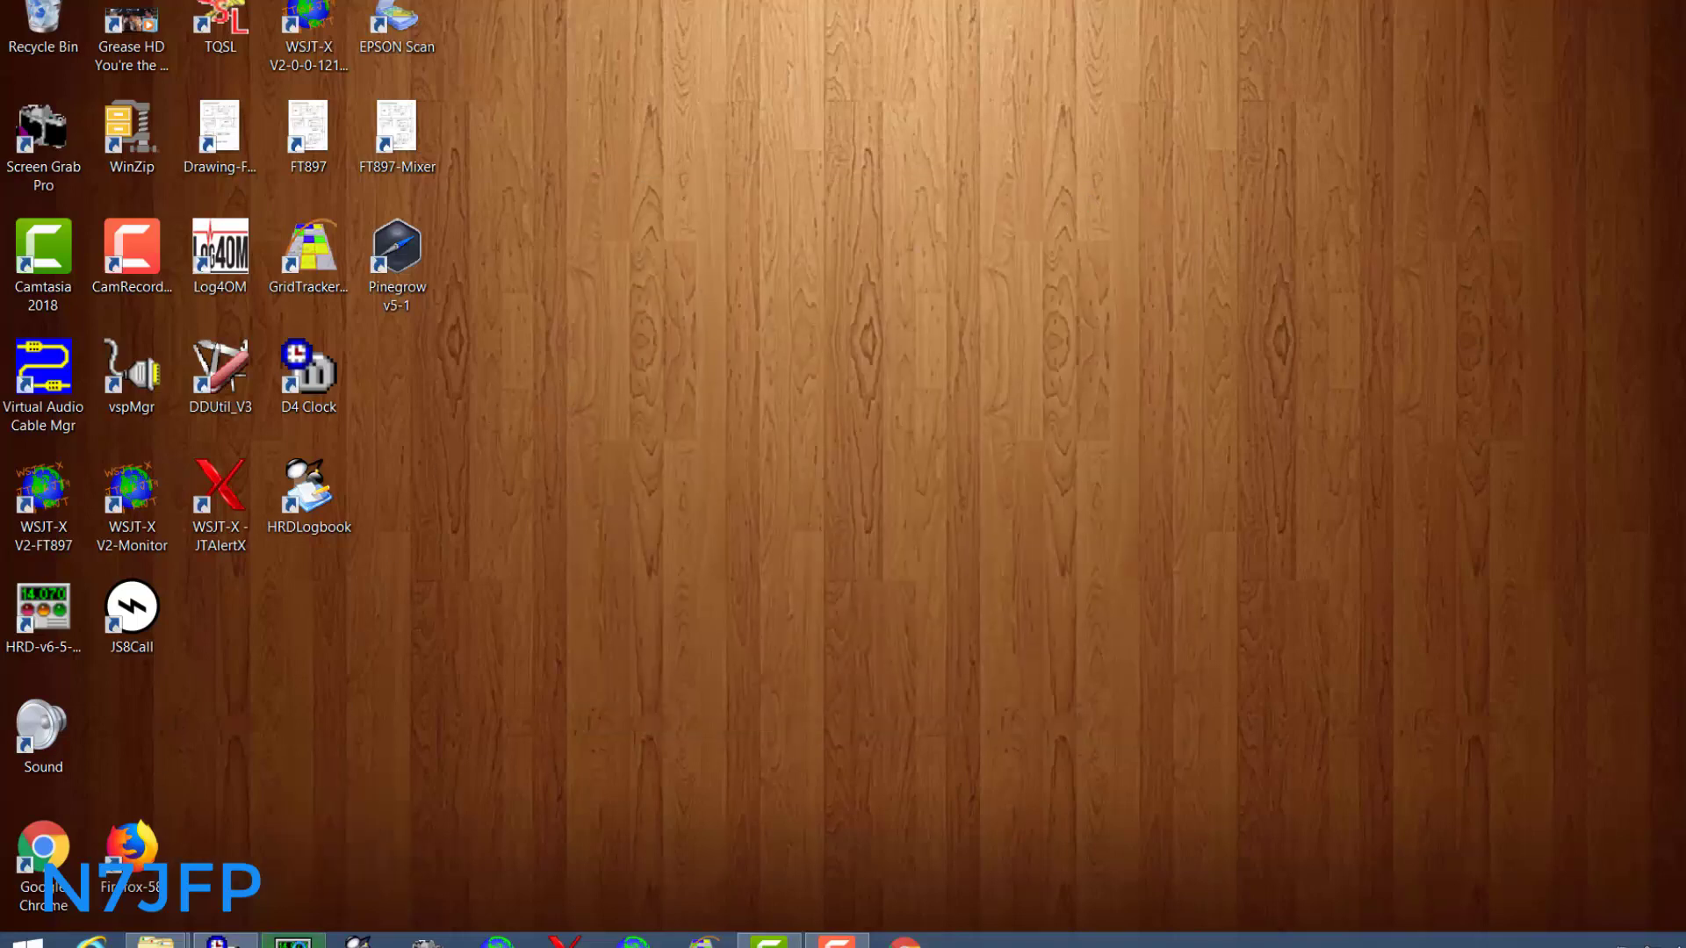
- Launch Ham Radio Deluxe, connect to the Yaesu FT-897D at speed 38400, and minimize the logbook and rig control windows
left_click(294, 943)
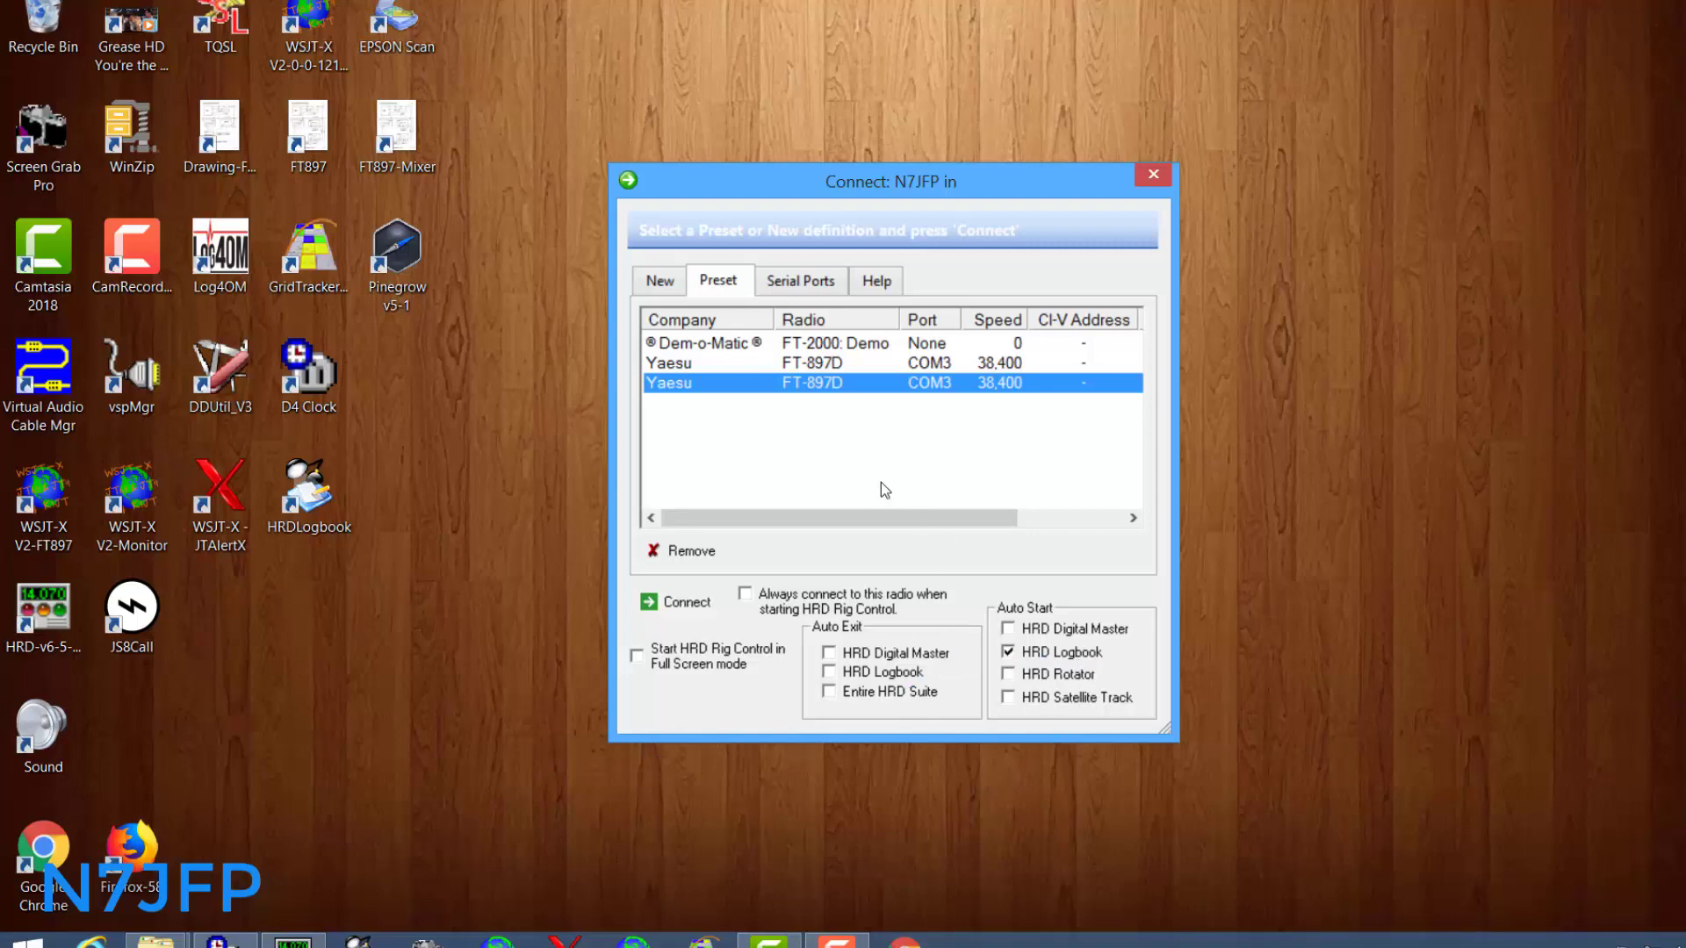
left_click(661, 278)
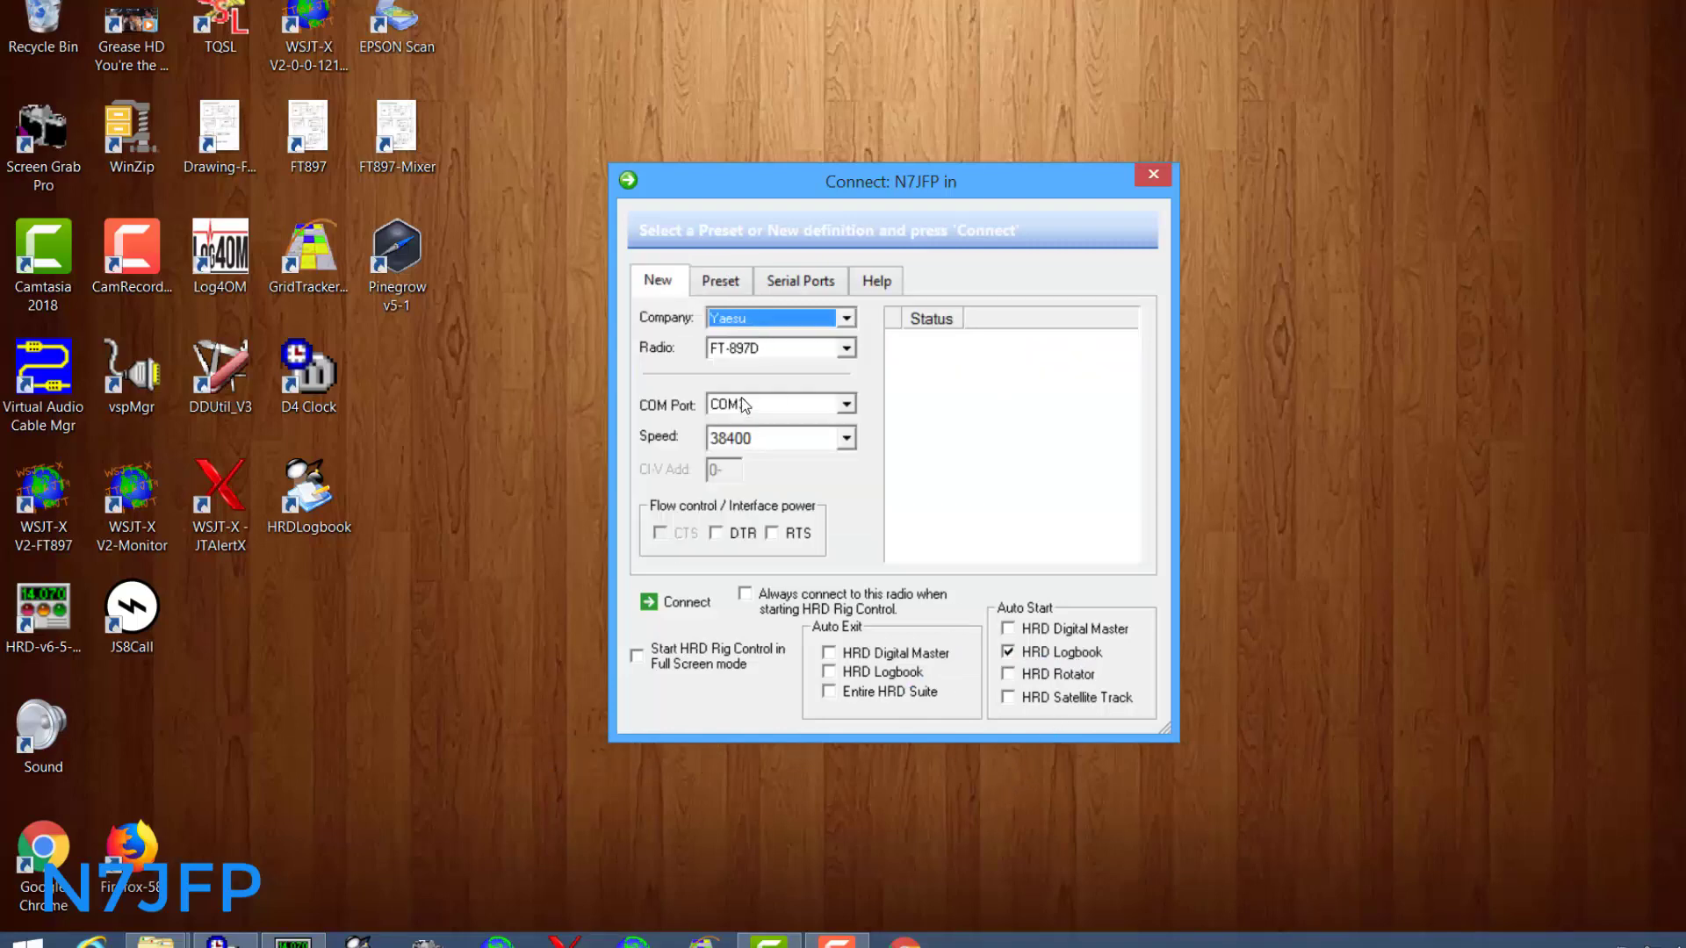
left_click(677, 603)
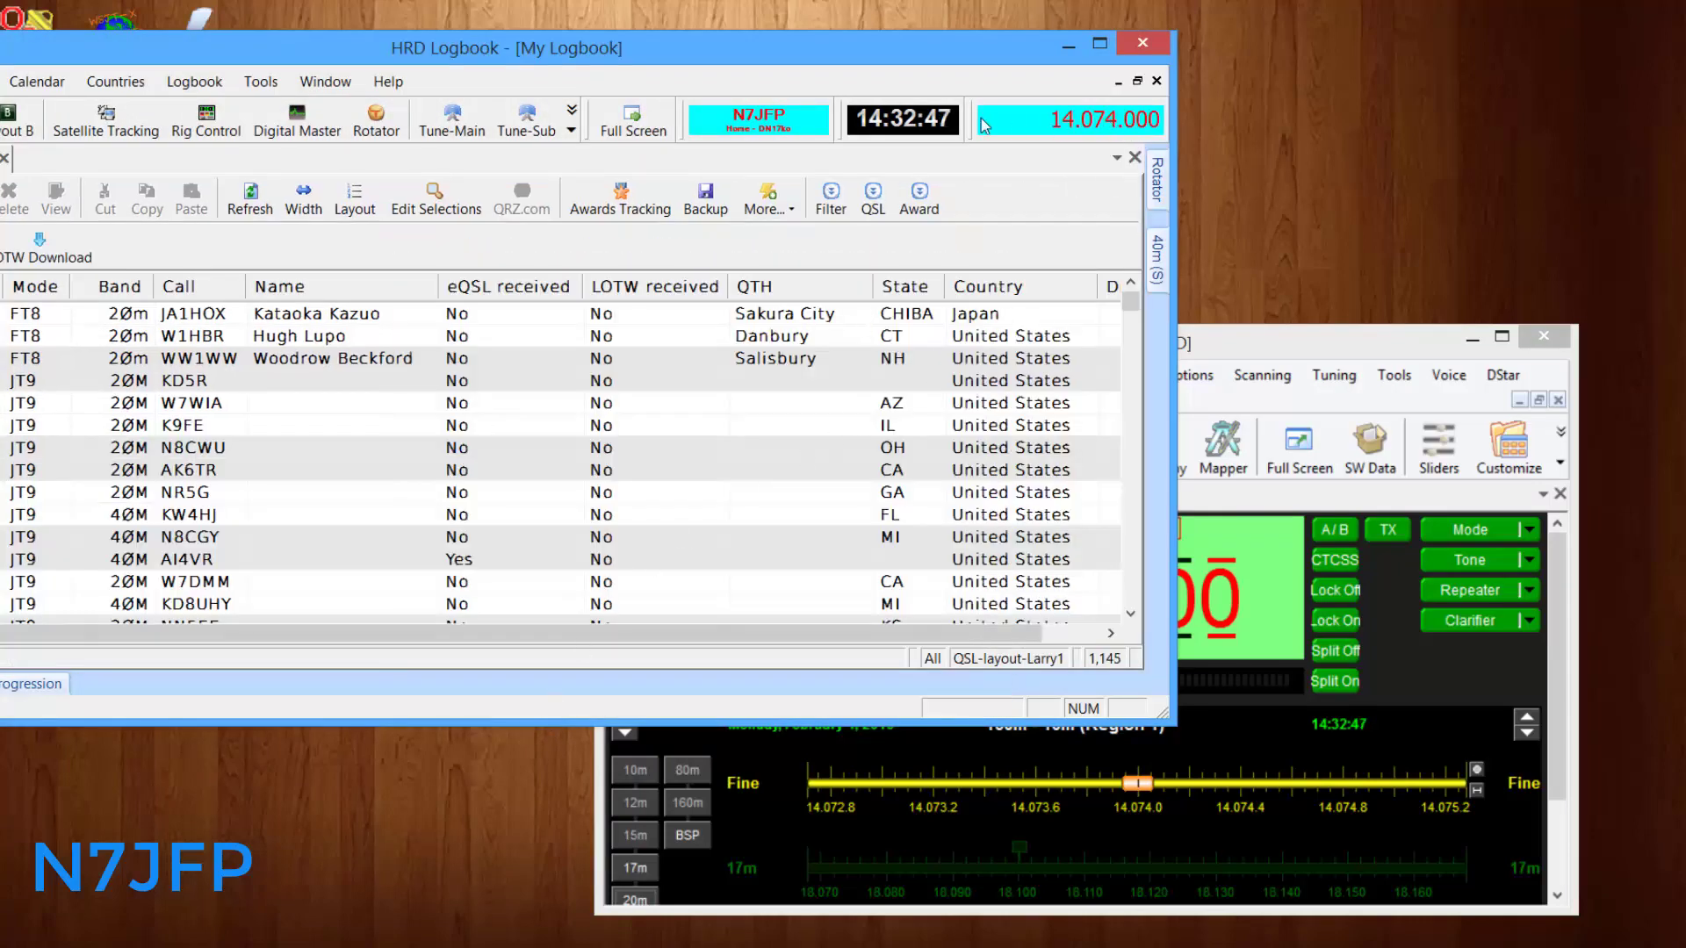
left_click(1068, 53)
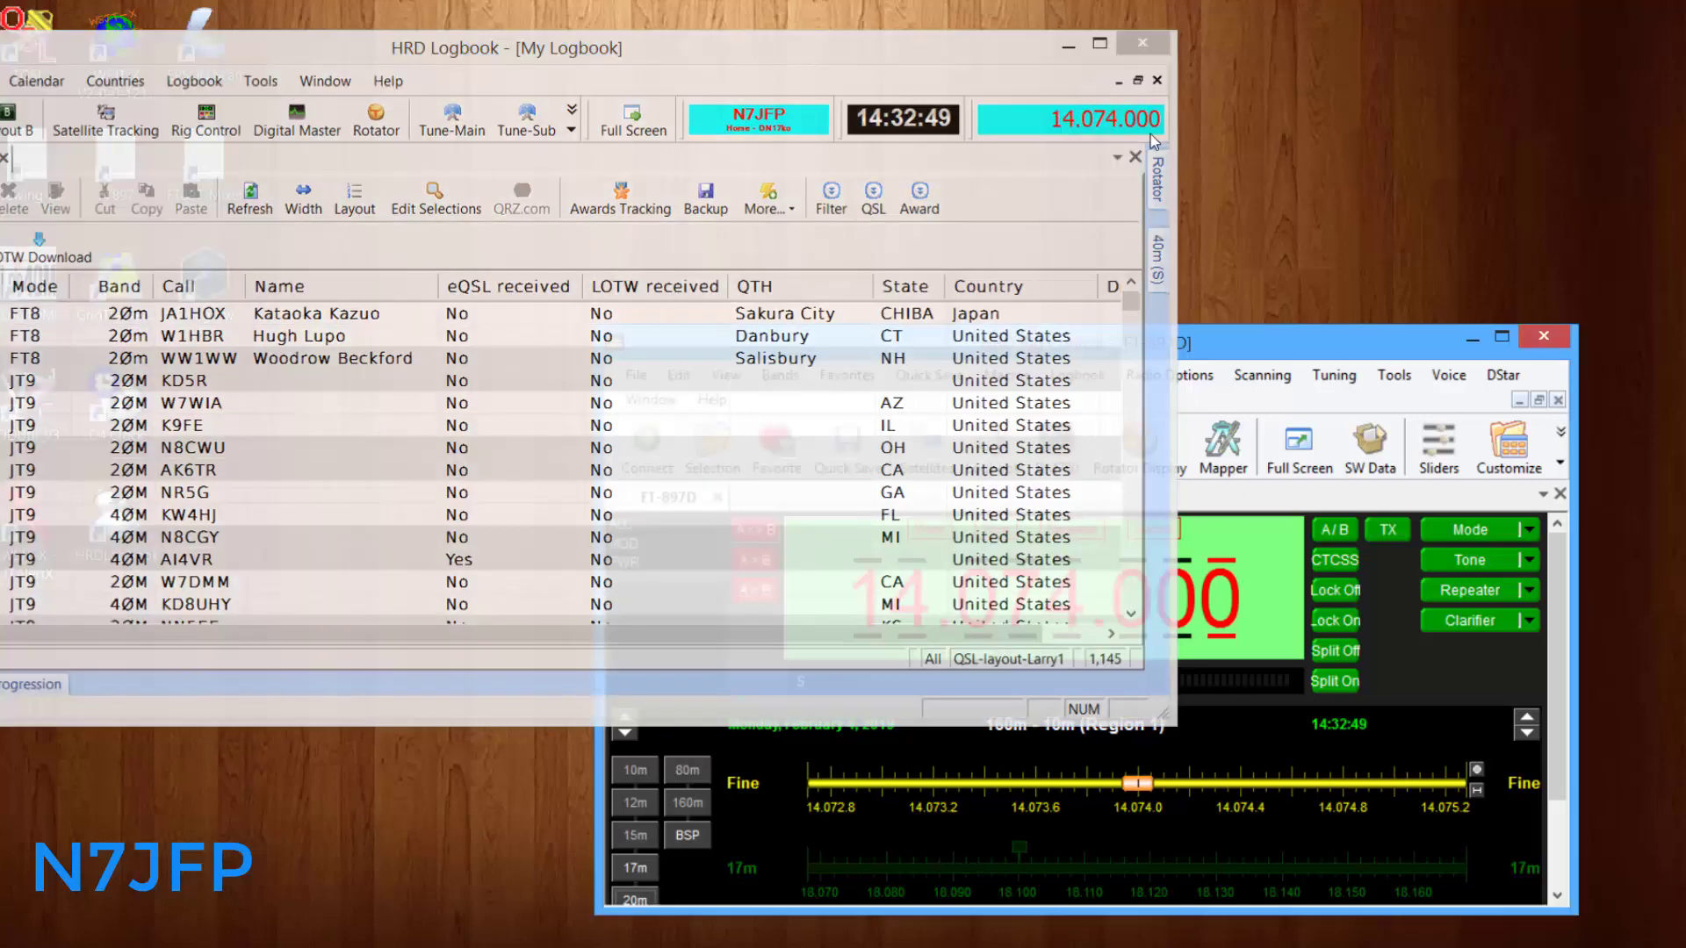
left_click(1470, 339)
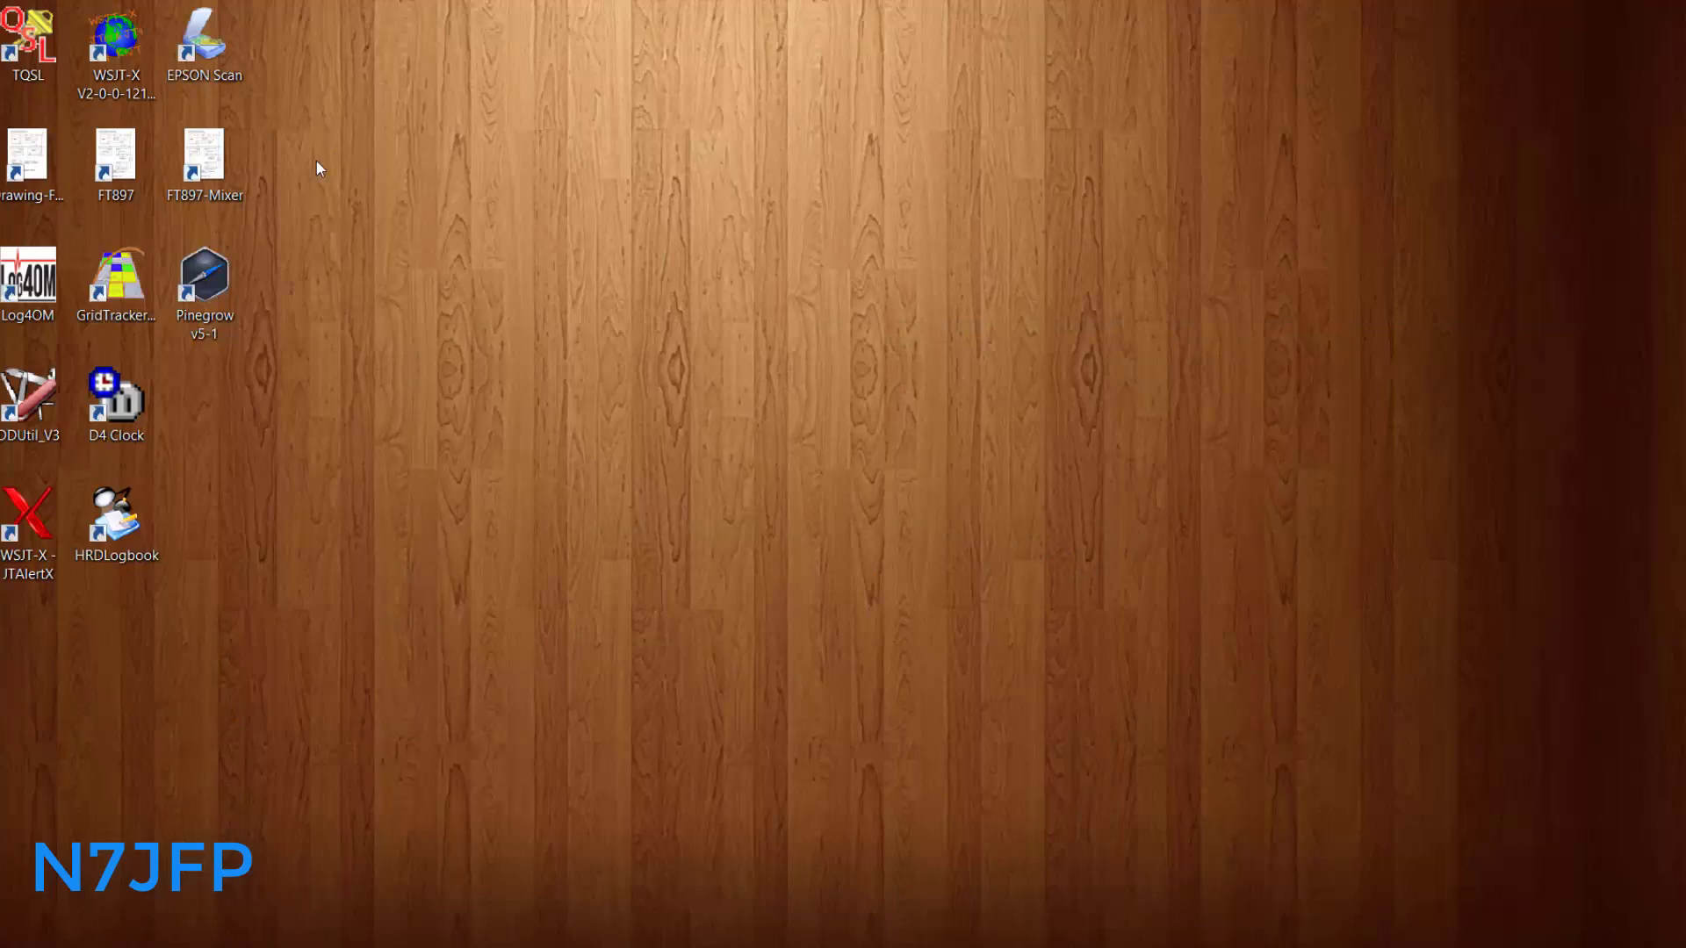
- Open the FT897 connection diagram and startup order drawing from the desktop
right_click(126, 167)
left_click(158, 170)
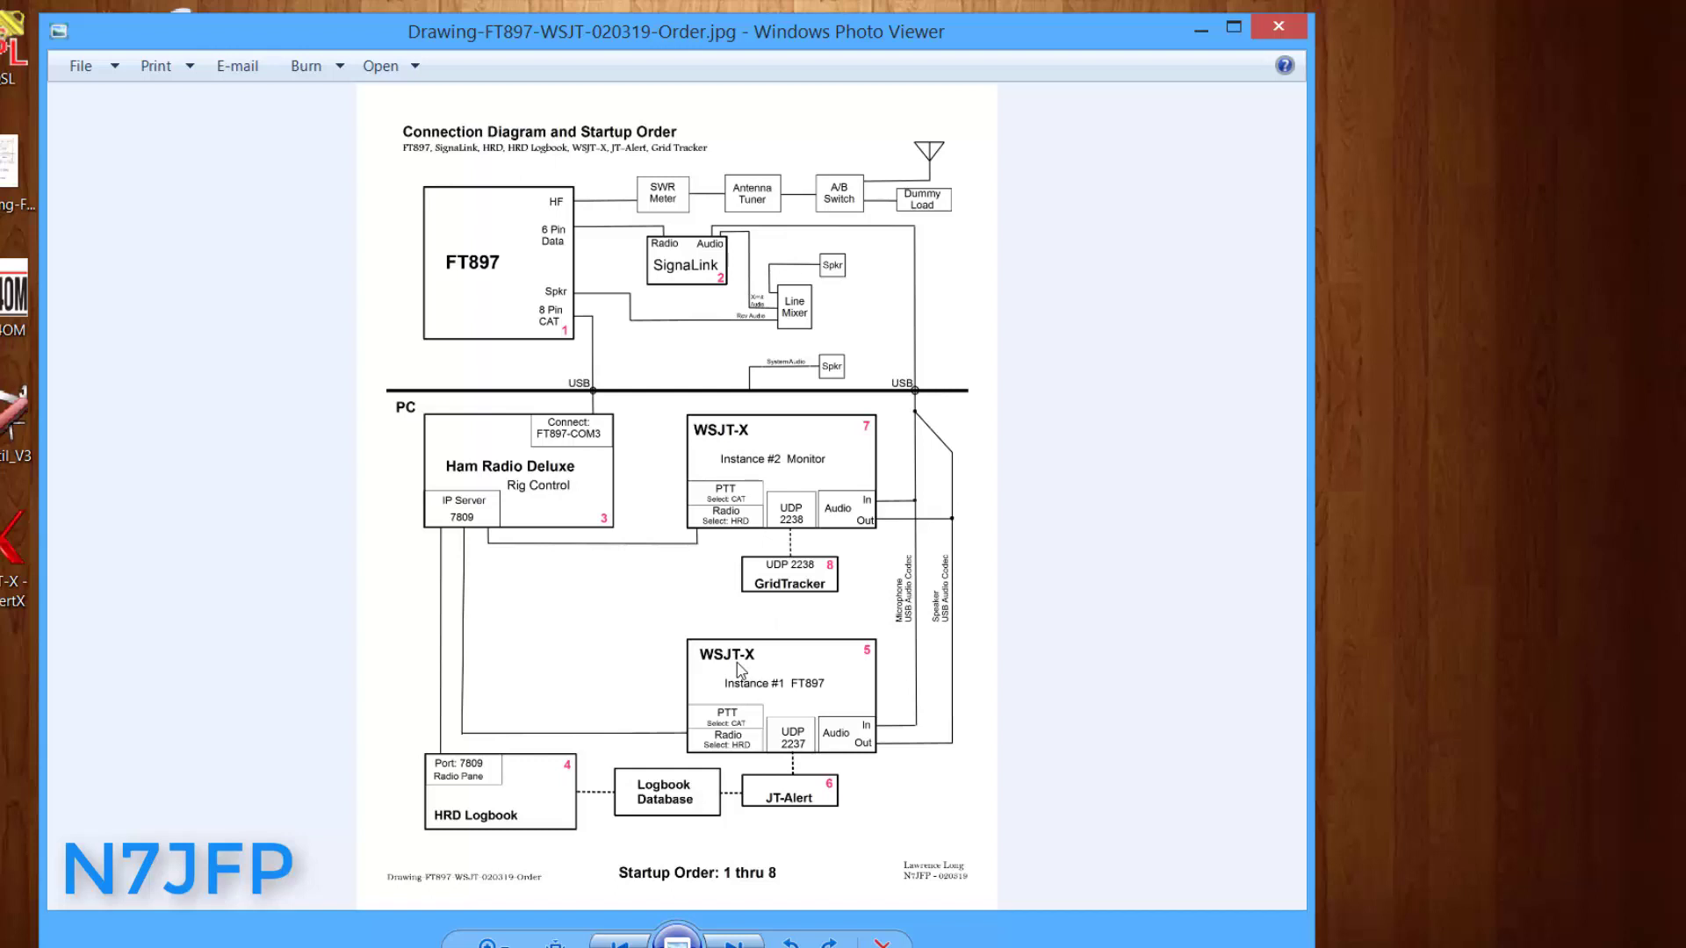
- Start the WSJT-X FT897 instance and dismiss its notice about the new FT8 and MSK144 protocols
left_click(1386, 500)
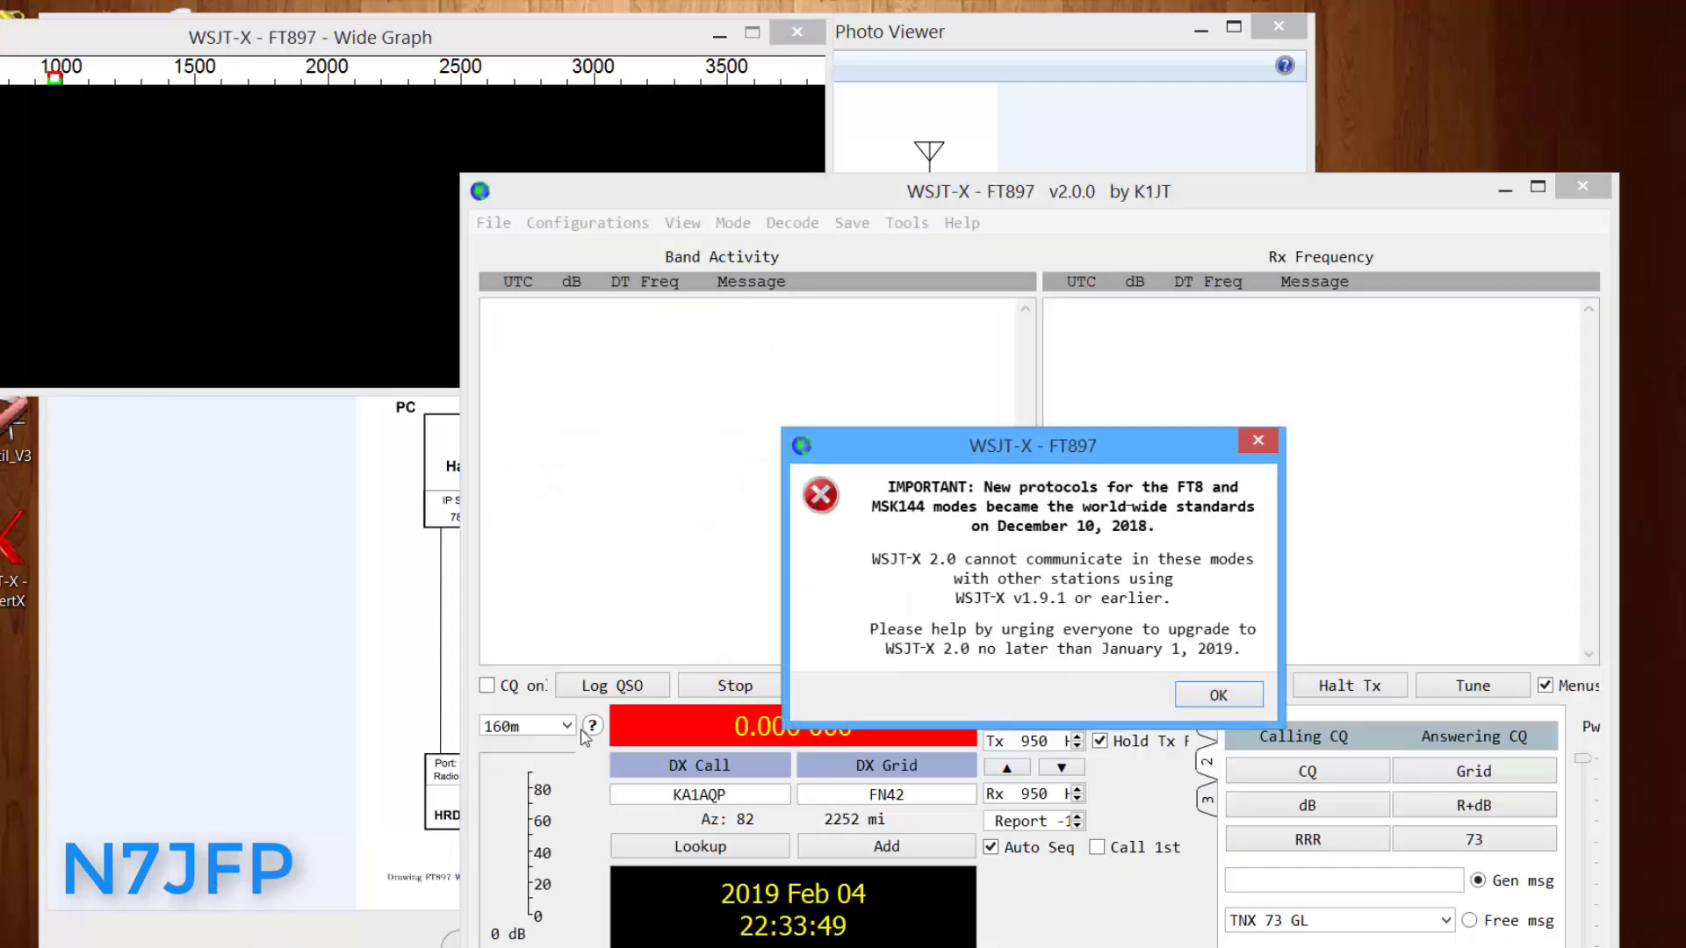
left_click(1212, 692)
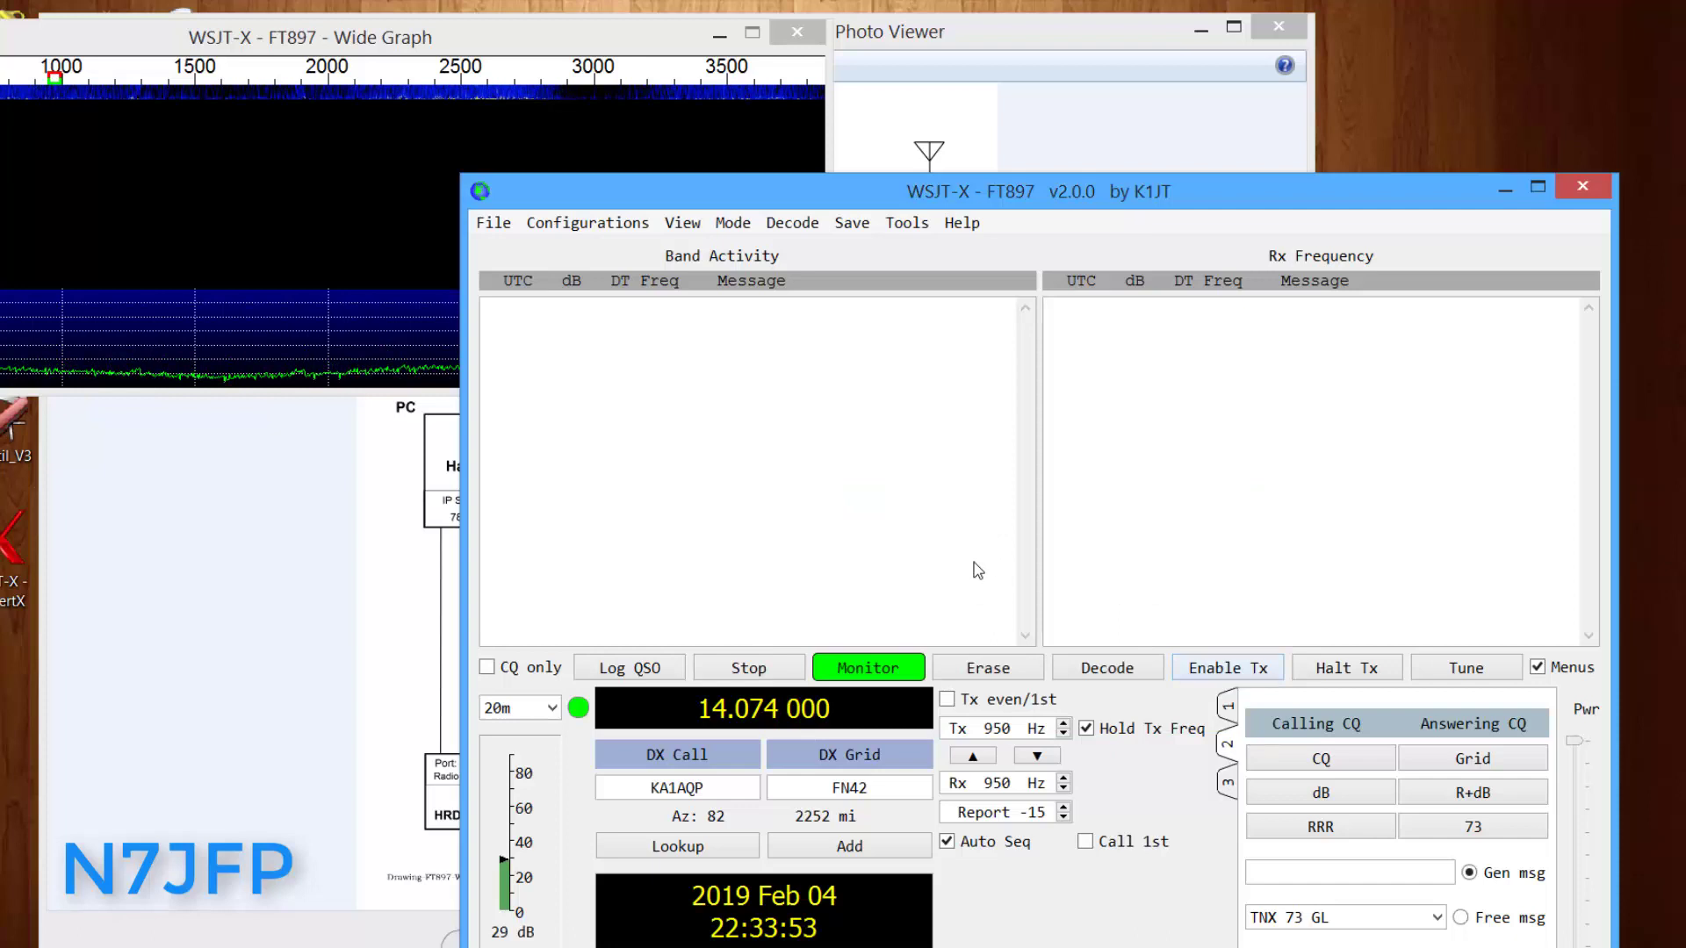
- Review the General, Radio, Audio and Reporting settings of the WSJT-X FT897 instance, then close the settings
left_click(492, 225)
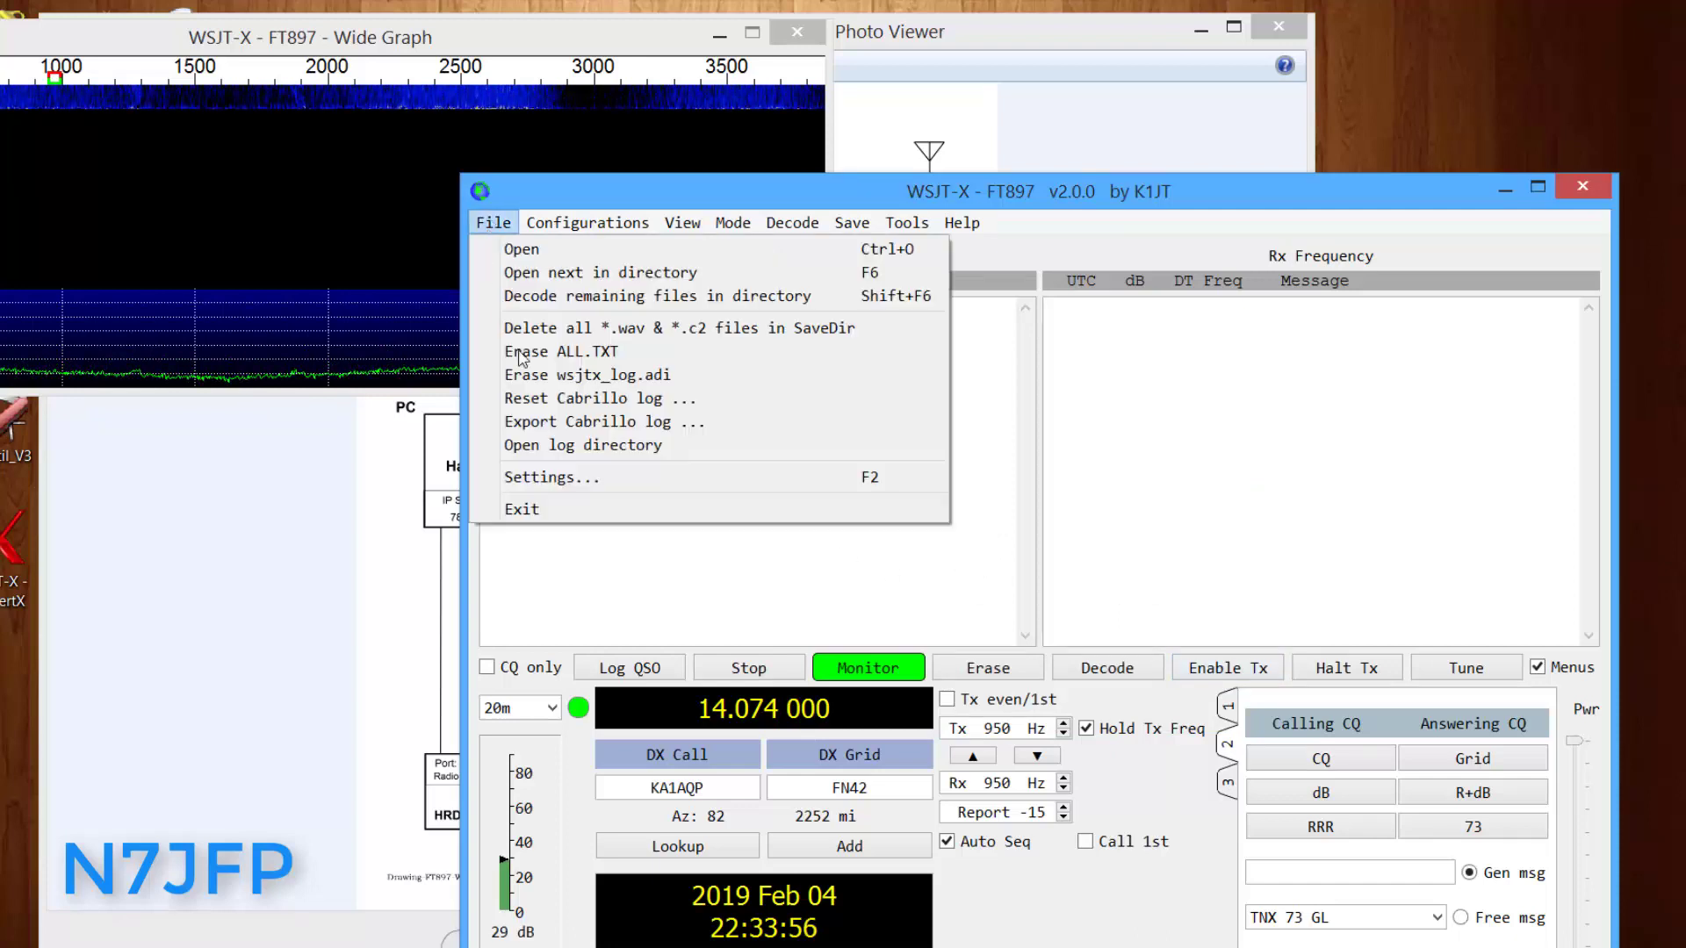
left_click(565, 479)
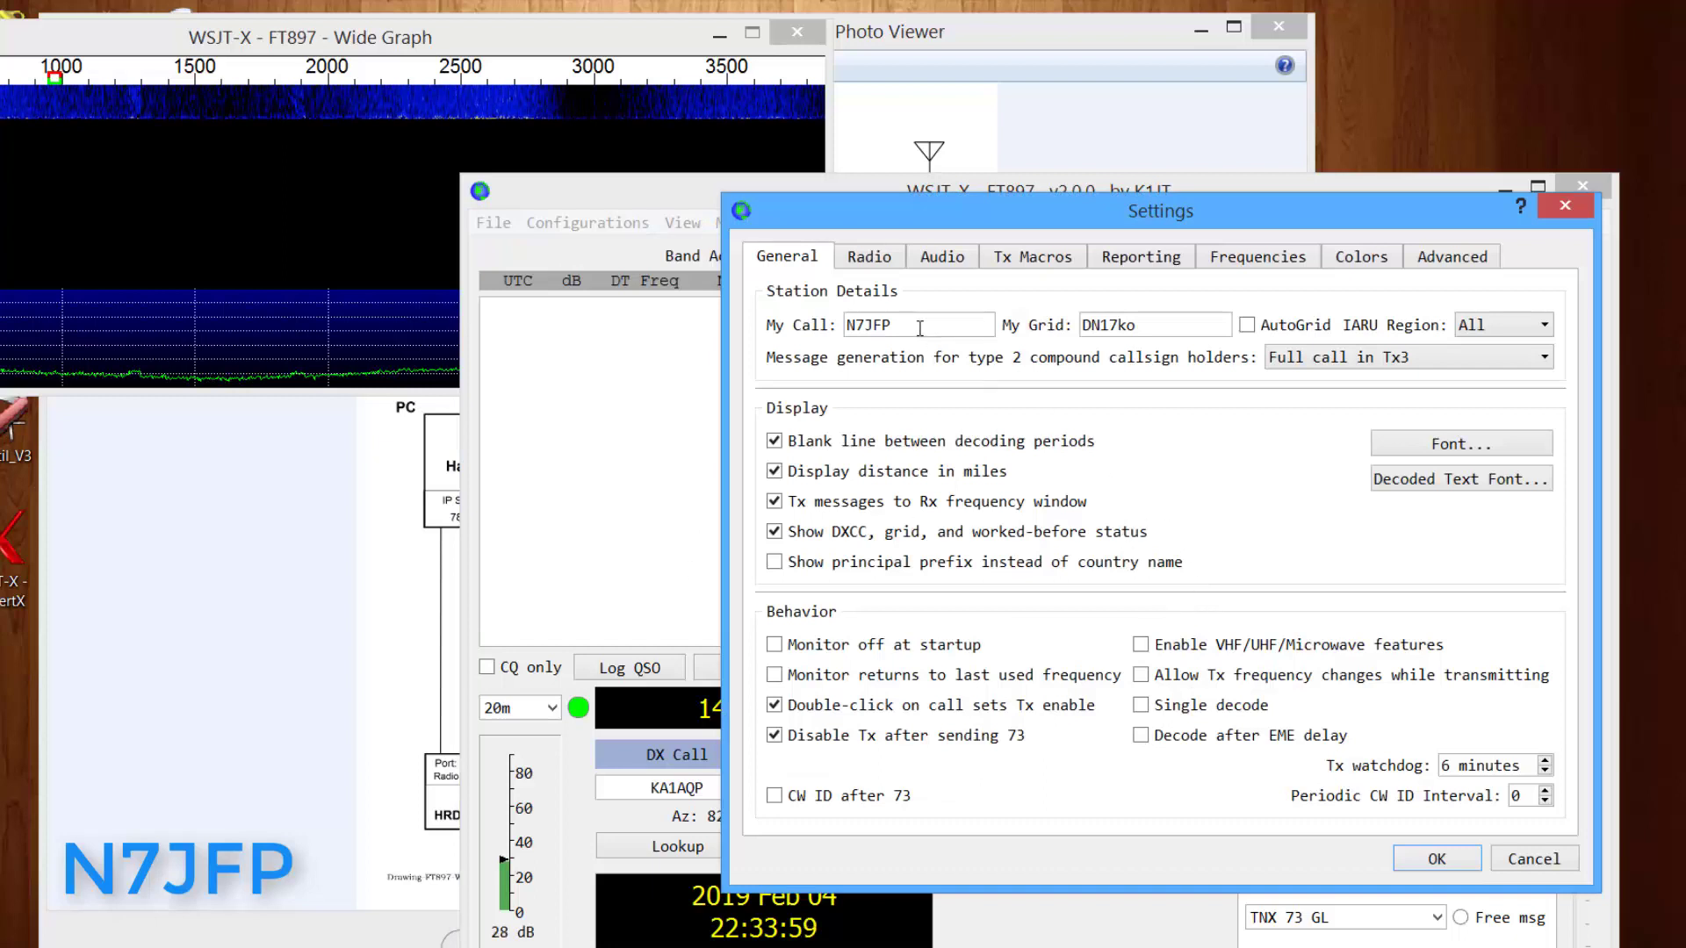
left_click(877, 260)
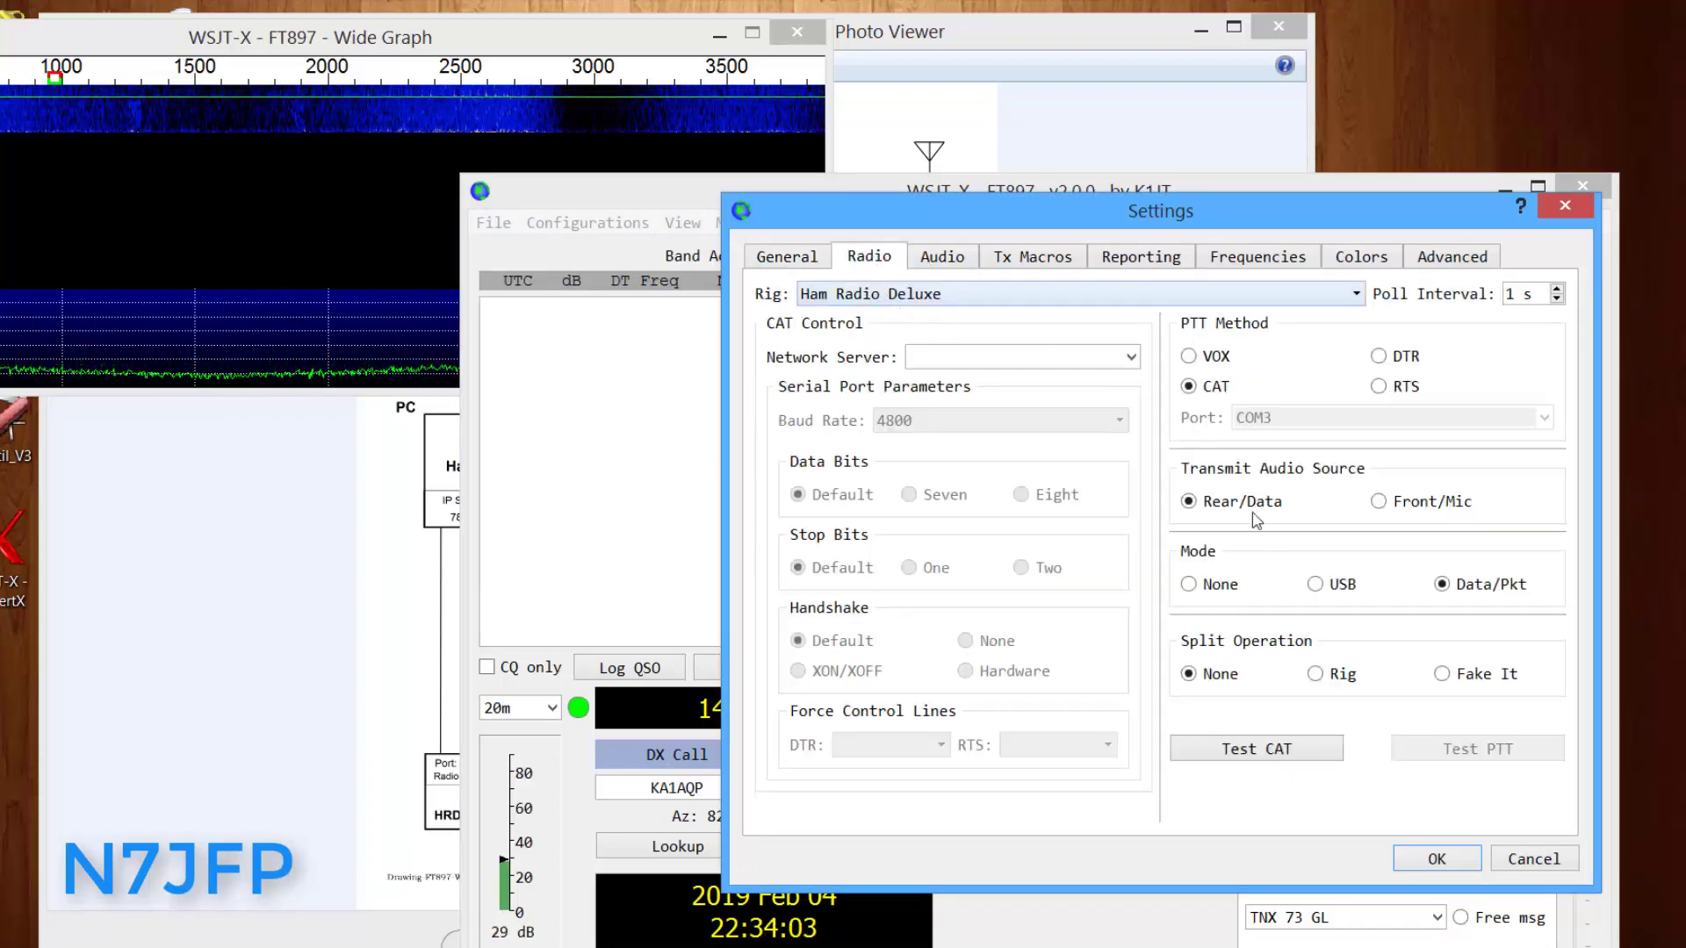
left_click(954, 261)
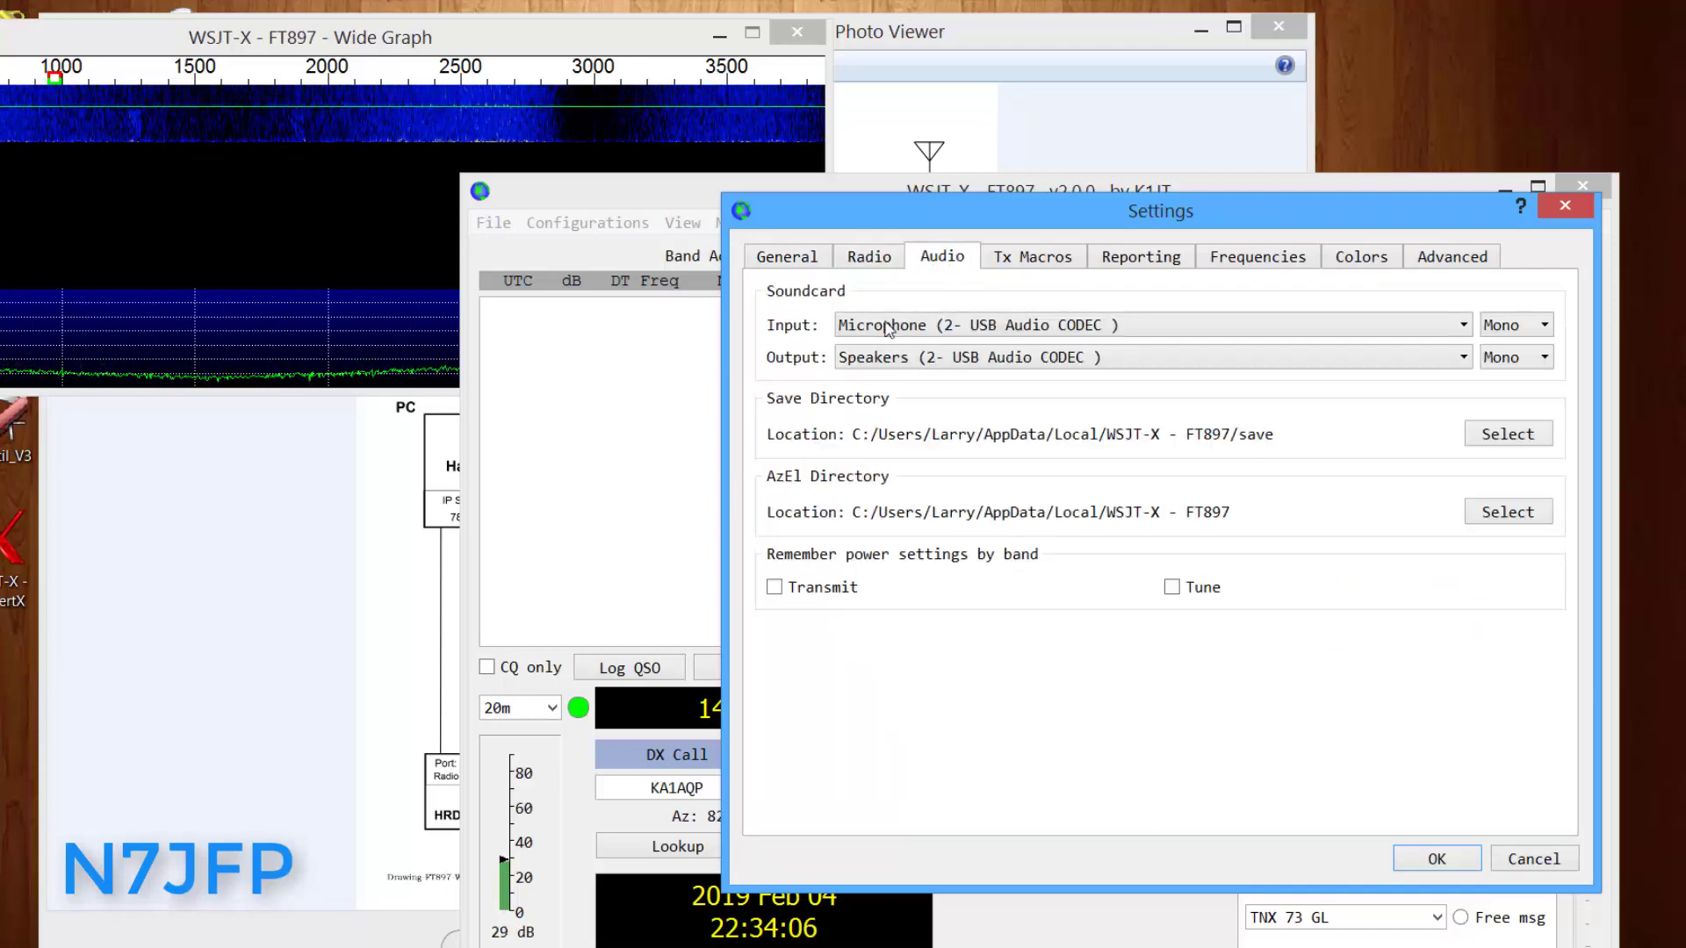
left_click(1155, 270)
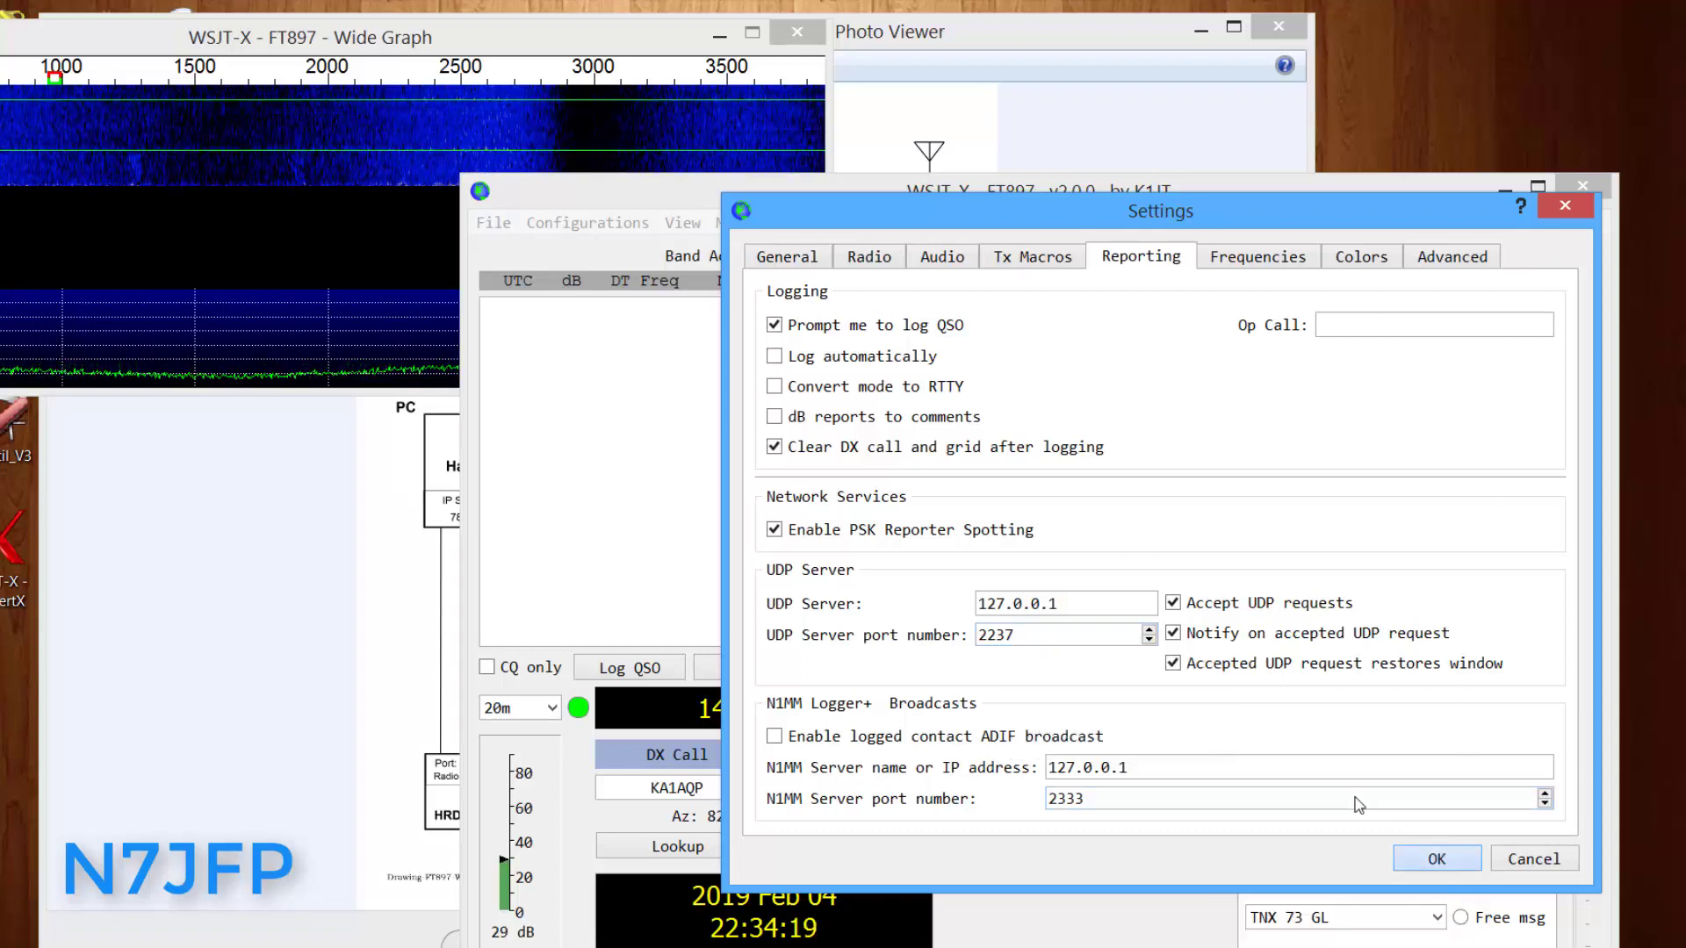
left_click(1441, 860)
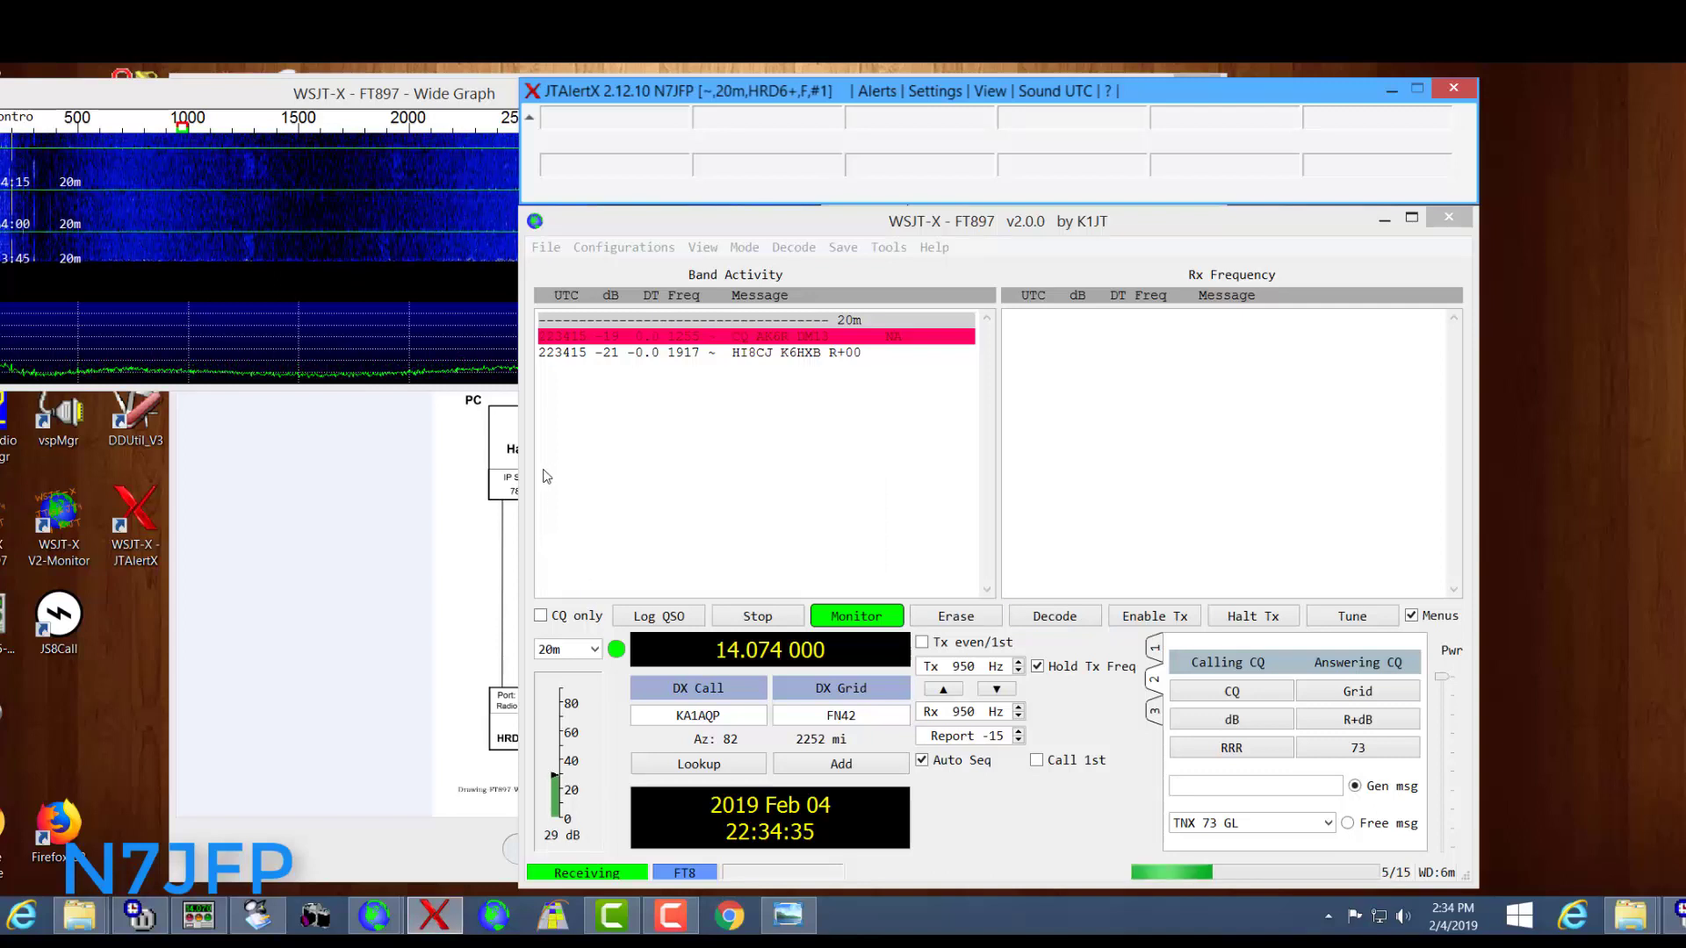
- Bring the connection diagram to the front and enlarge the area showing the two WSJT-X instances and their UDP ports
left_click(331, 573)
left_click_drag(176, 490, 404, 490)
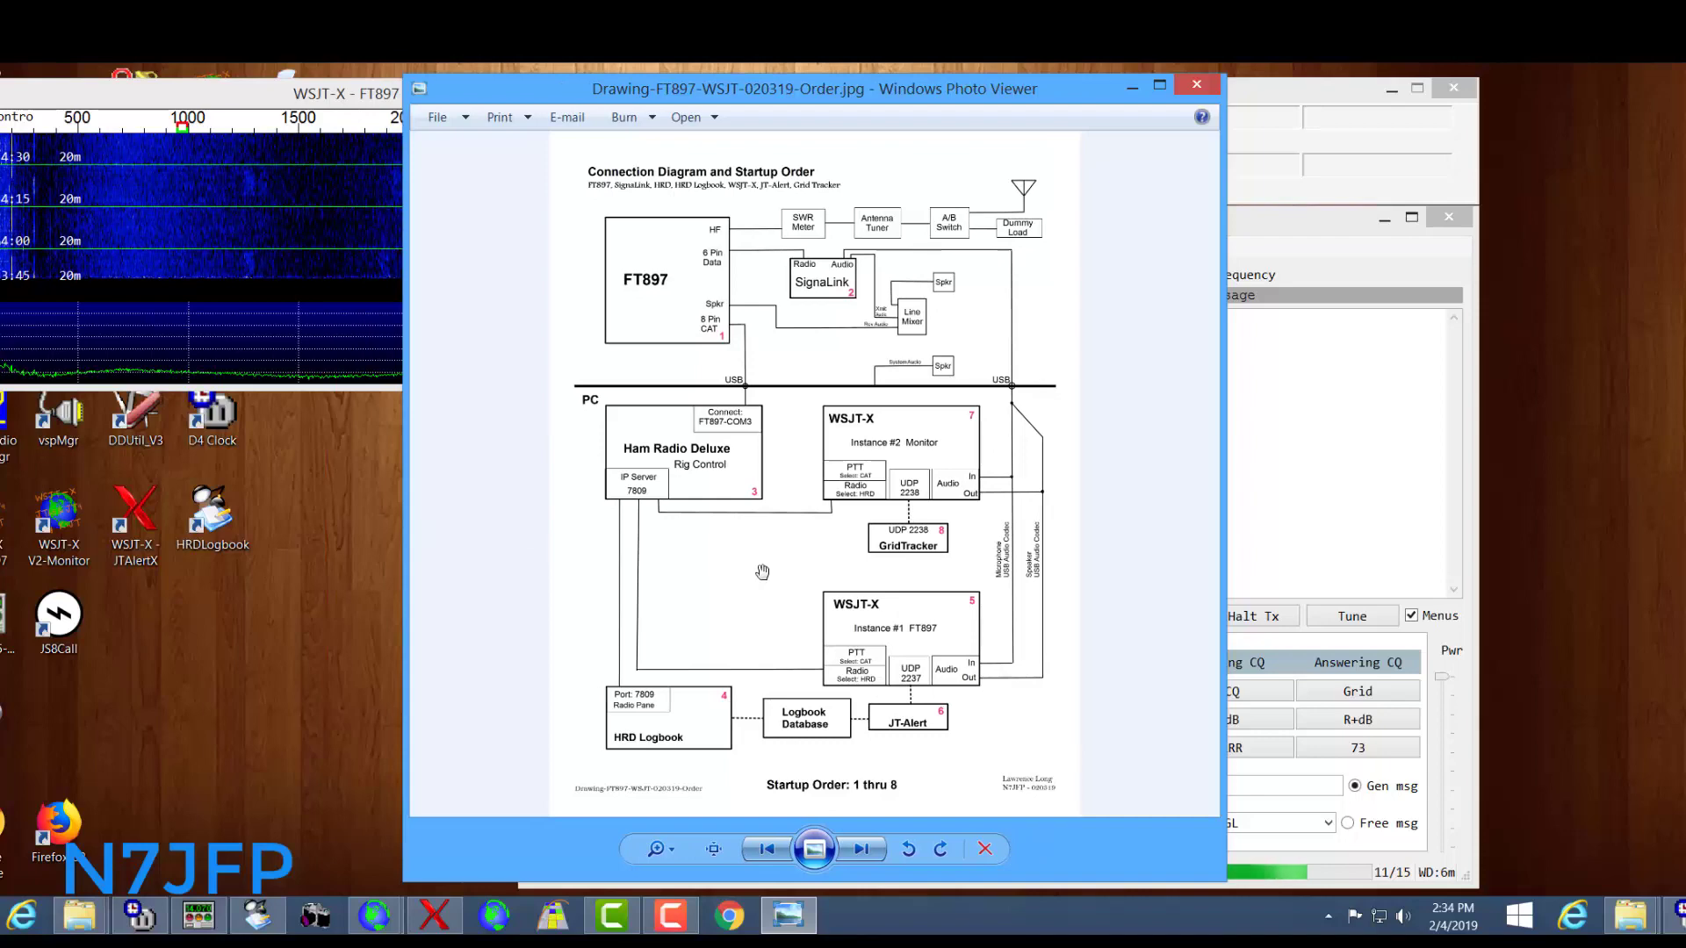
scroll(765, 573, "up", 3)
left_click_drag(764, 572, 740, 539)
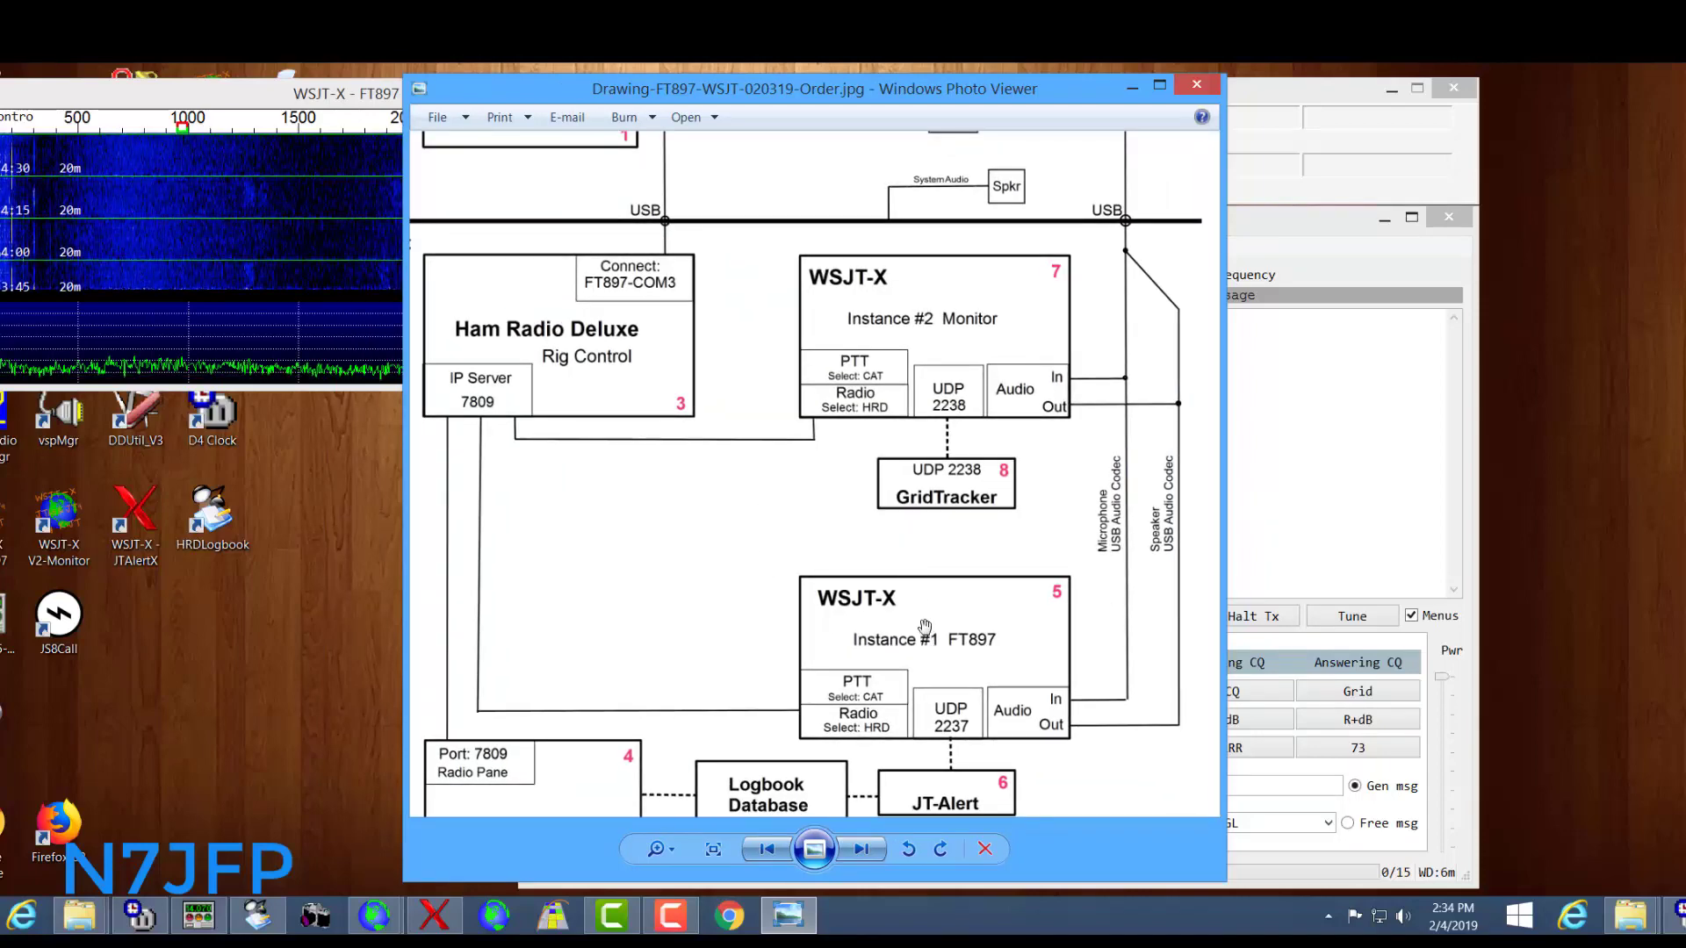
- Switch to WSJT-X and inspect the target command in the WSJT-X V2-Monitor desktop shortcut's properties
left_click(375, 916)
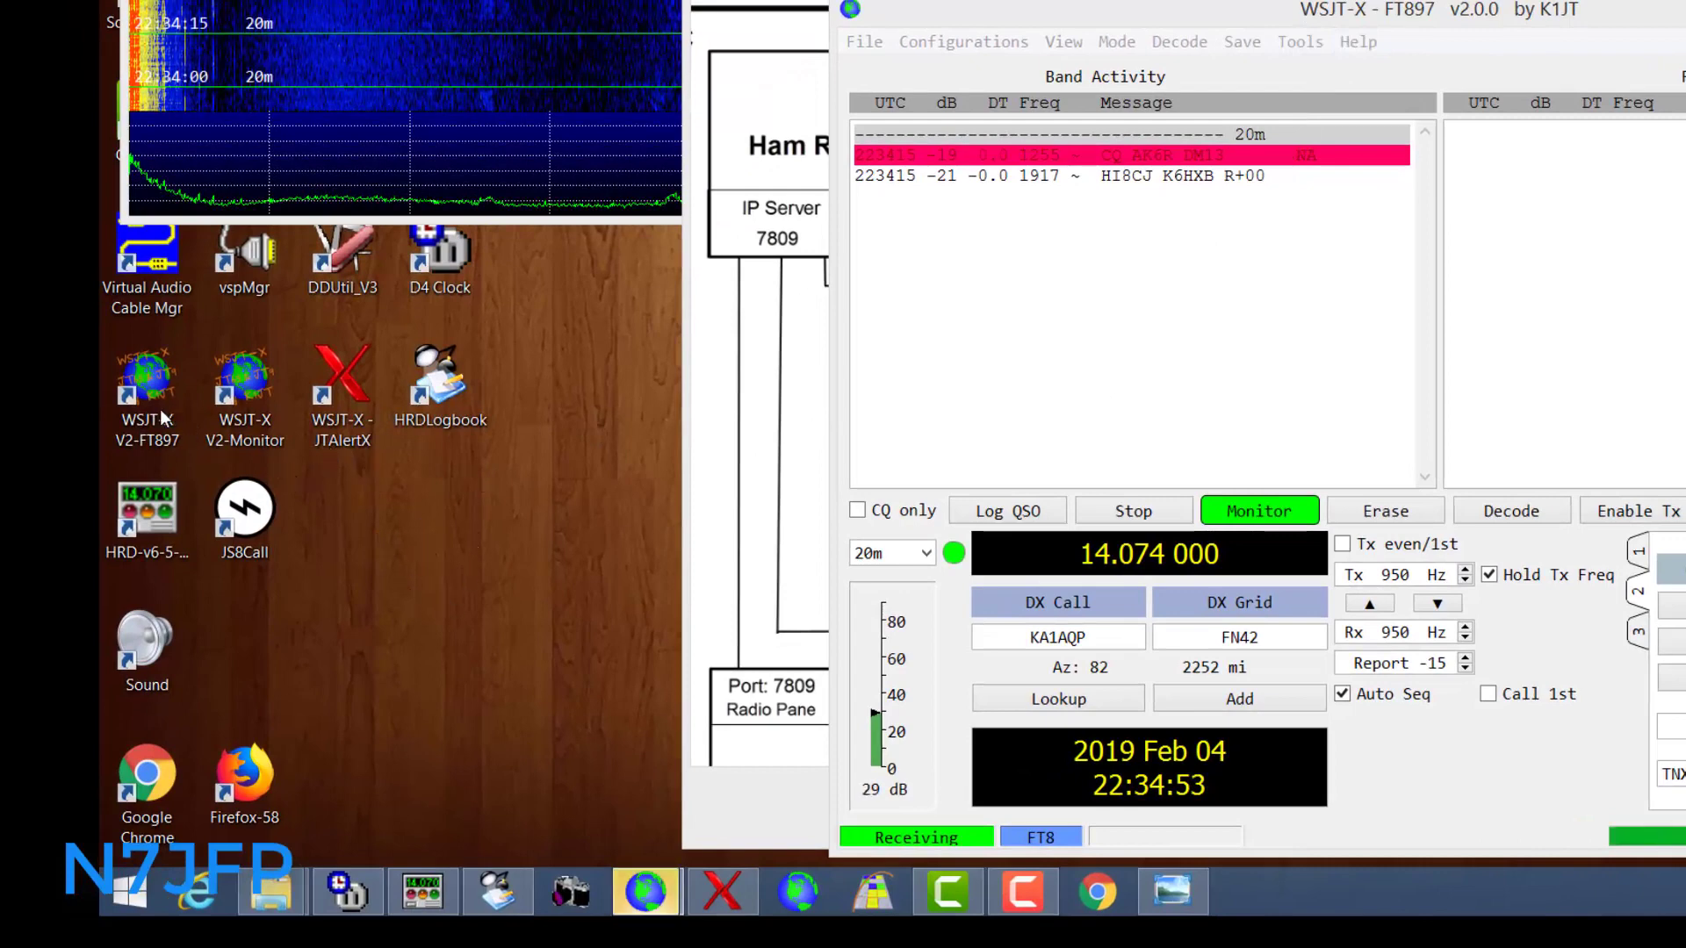
right_click(240, 383)
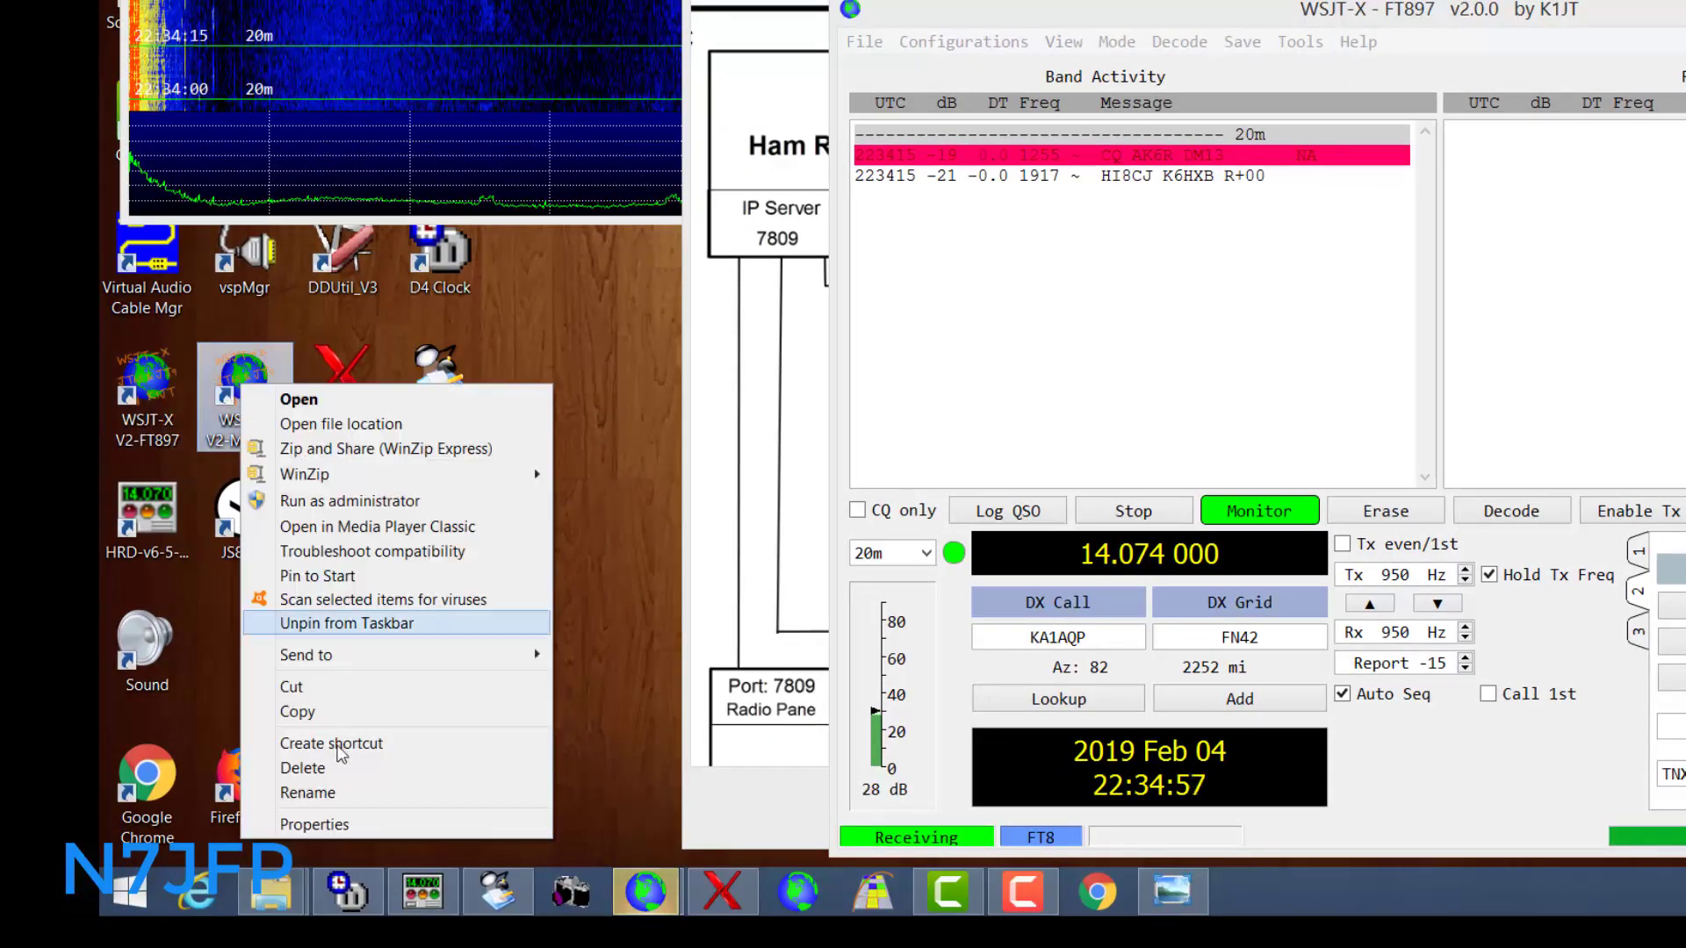
left_click(316, 824)
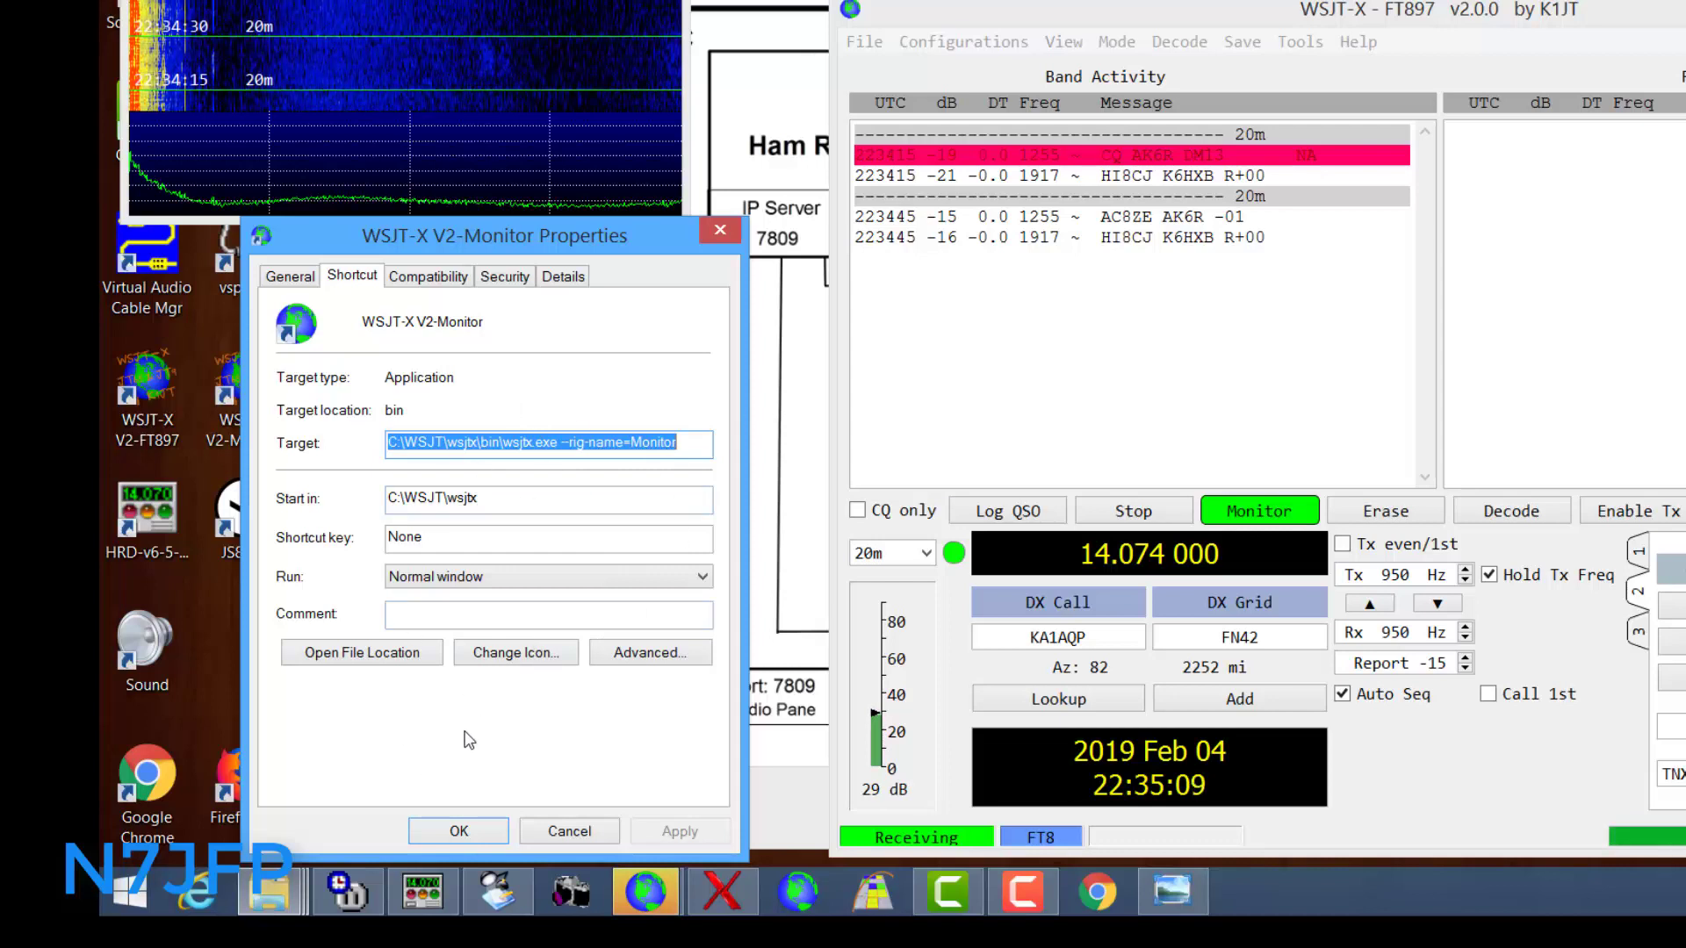
left_click(458, 830)
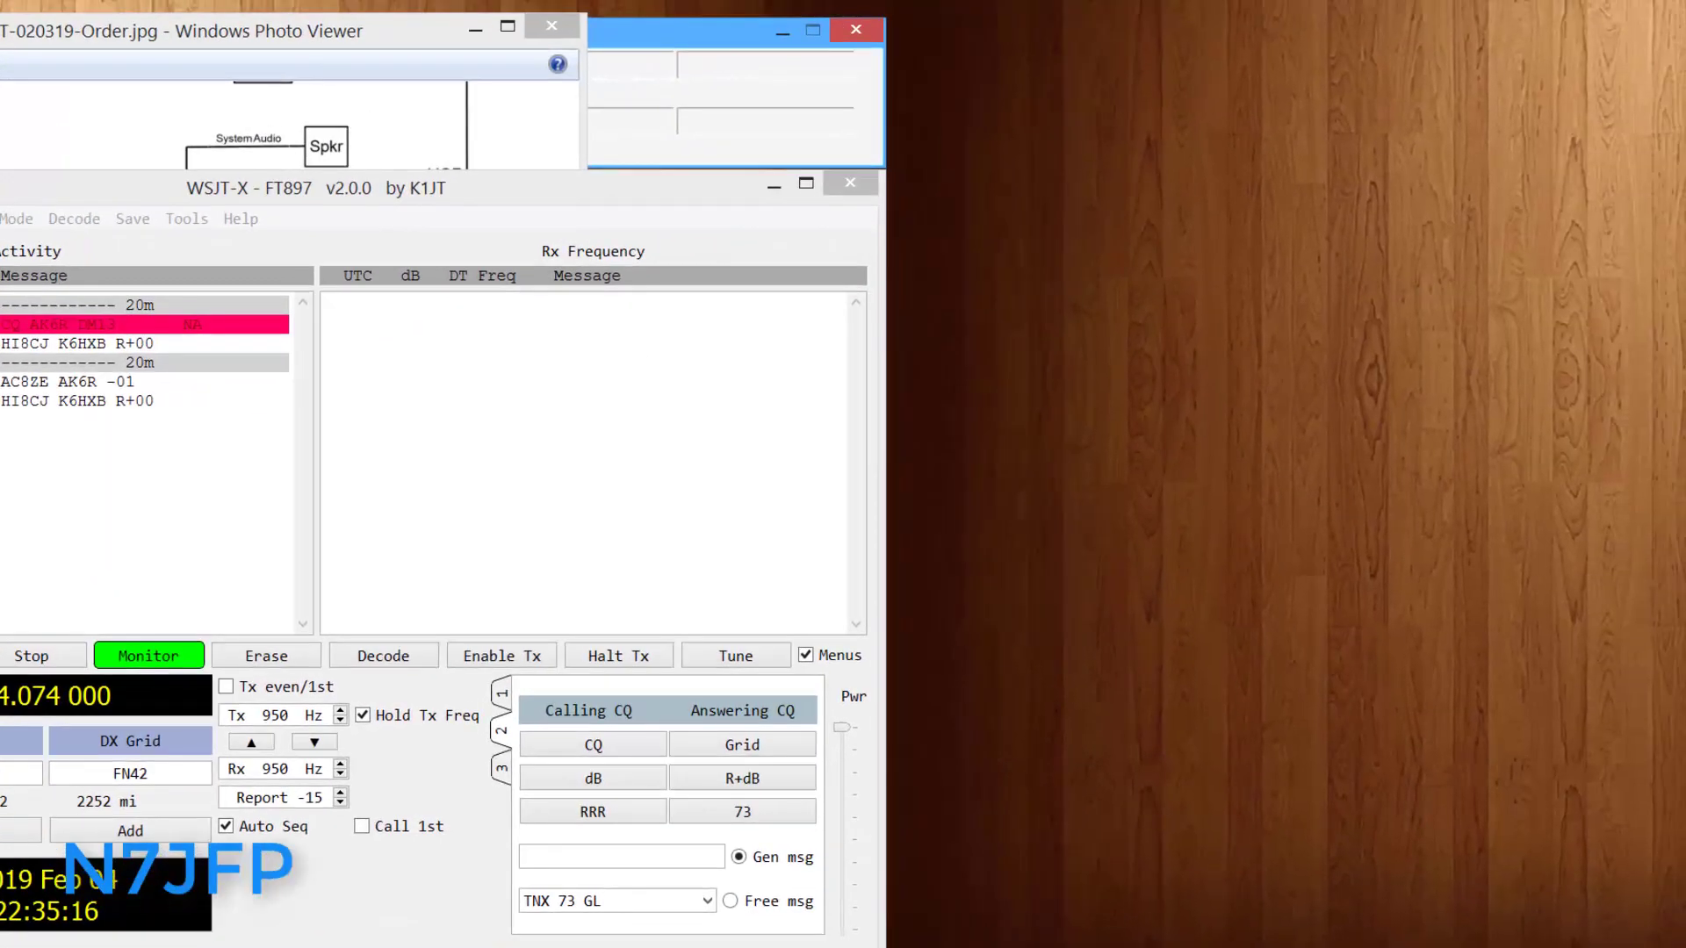
- Start the WSJT-X Monitor instance and dismiss its protocol notice
left_click(800, 893)
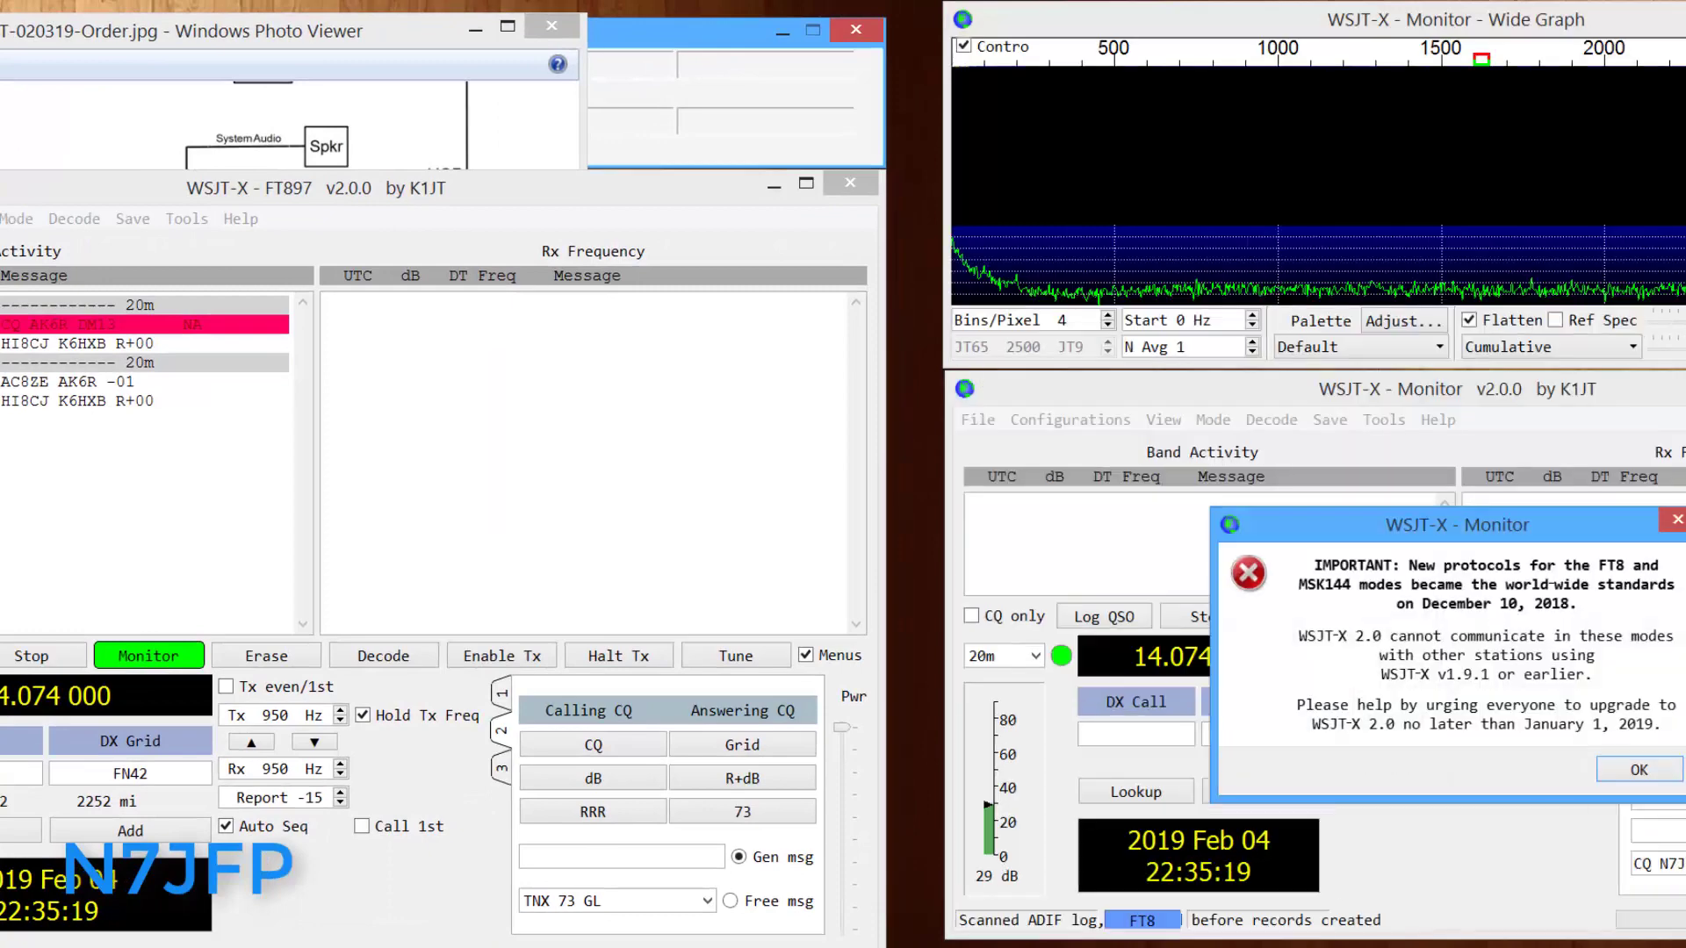
left_click(1637, 769)
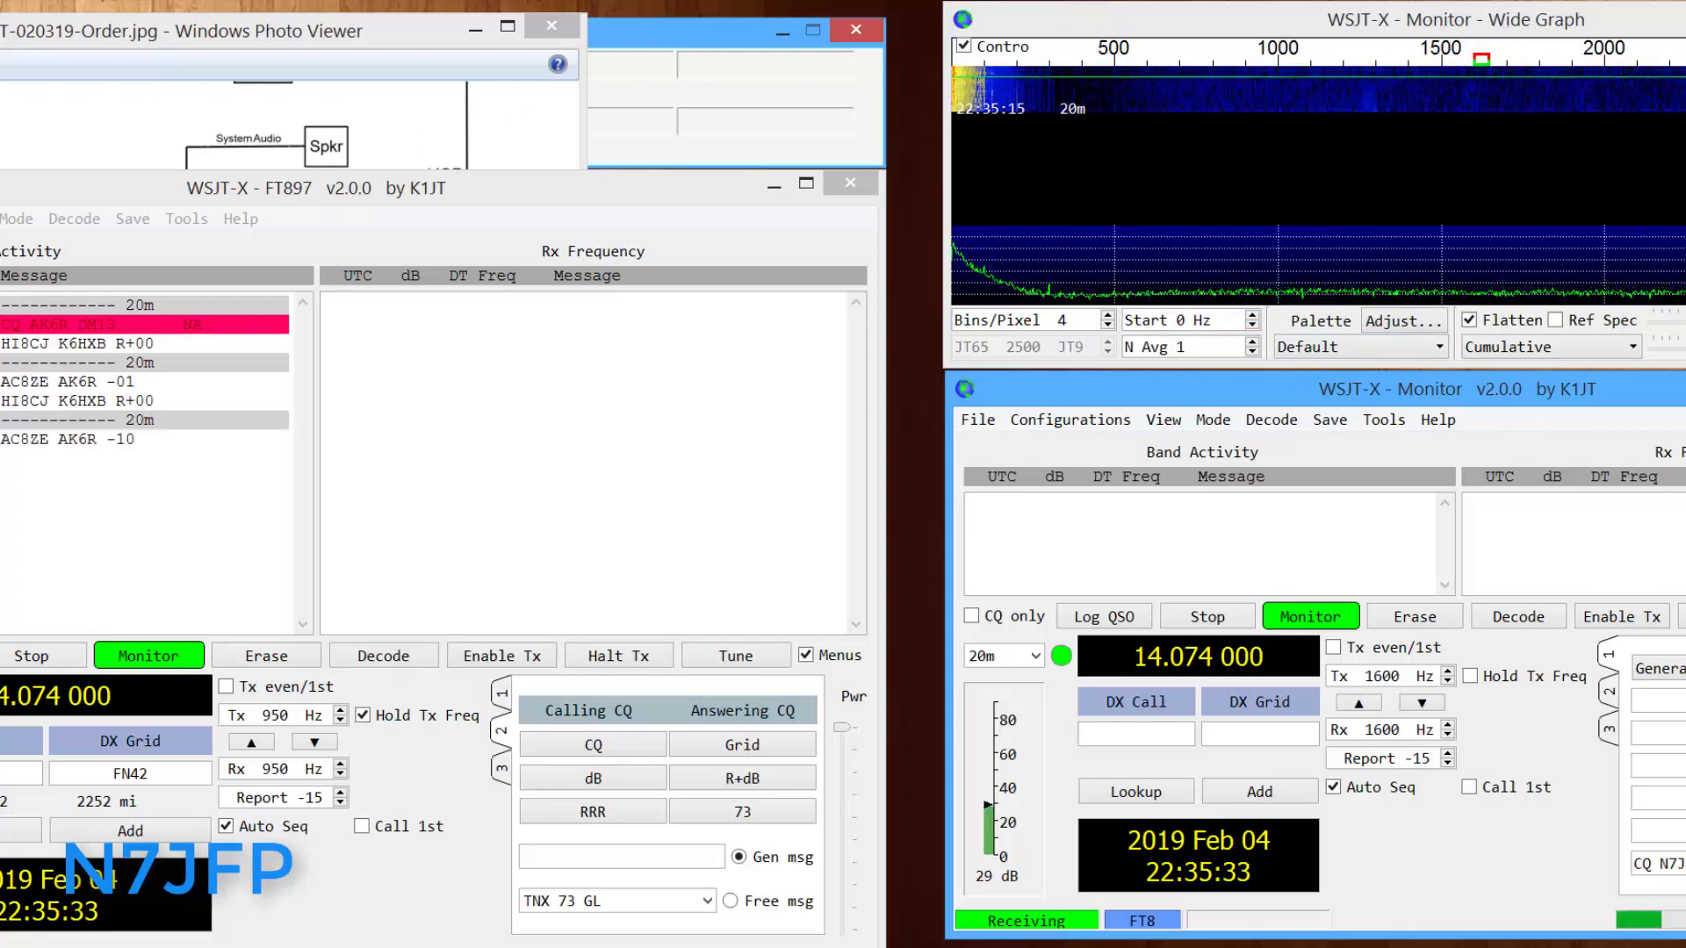
- Compare the UDP server ports in the Reporting settings of the Monitor and FT897 instances, then close both settings dialogs
left_click(978, 421)
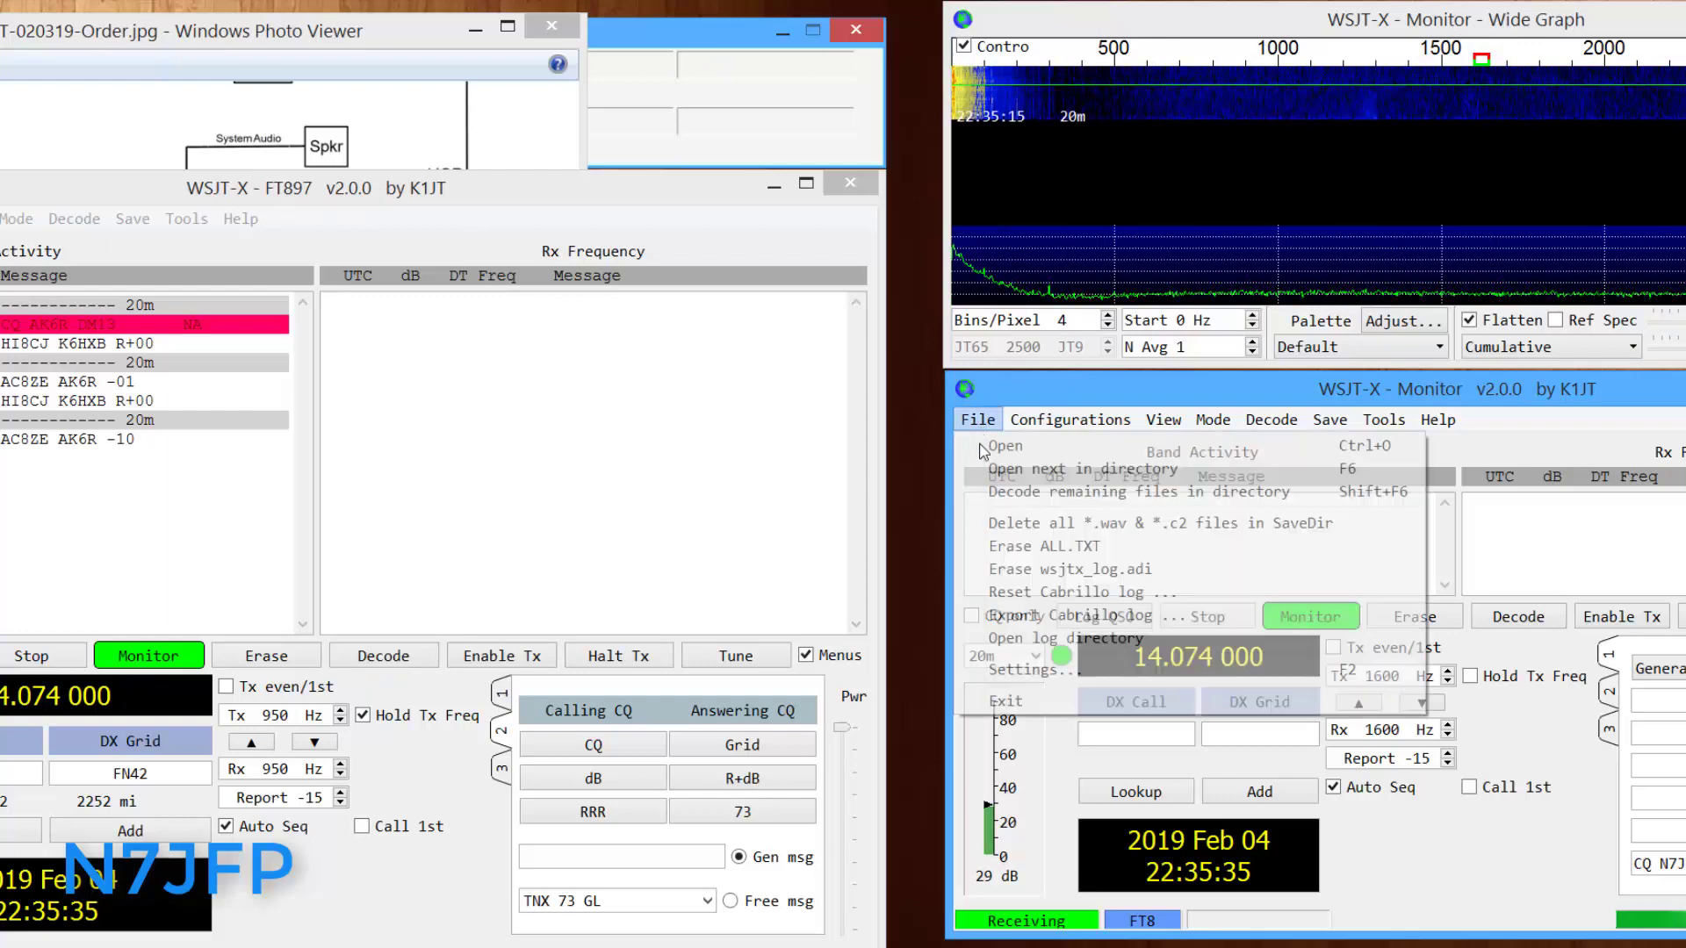
left_click(1019, 668)
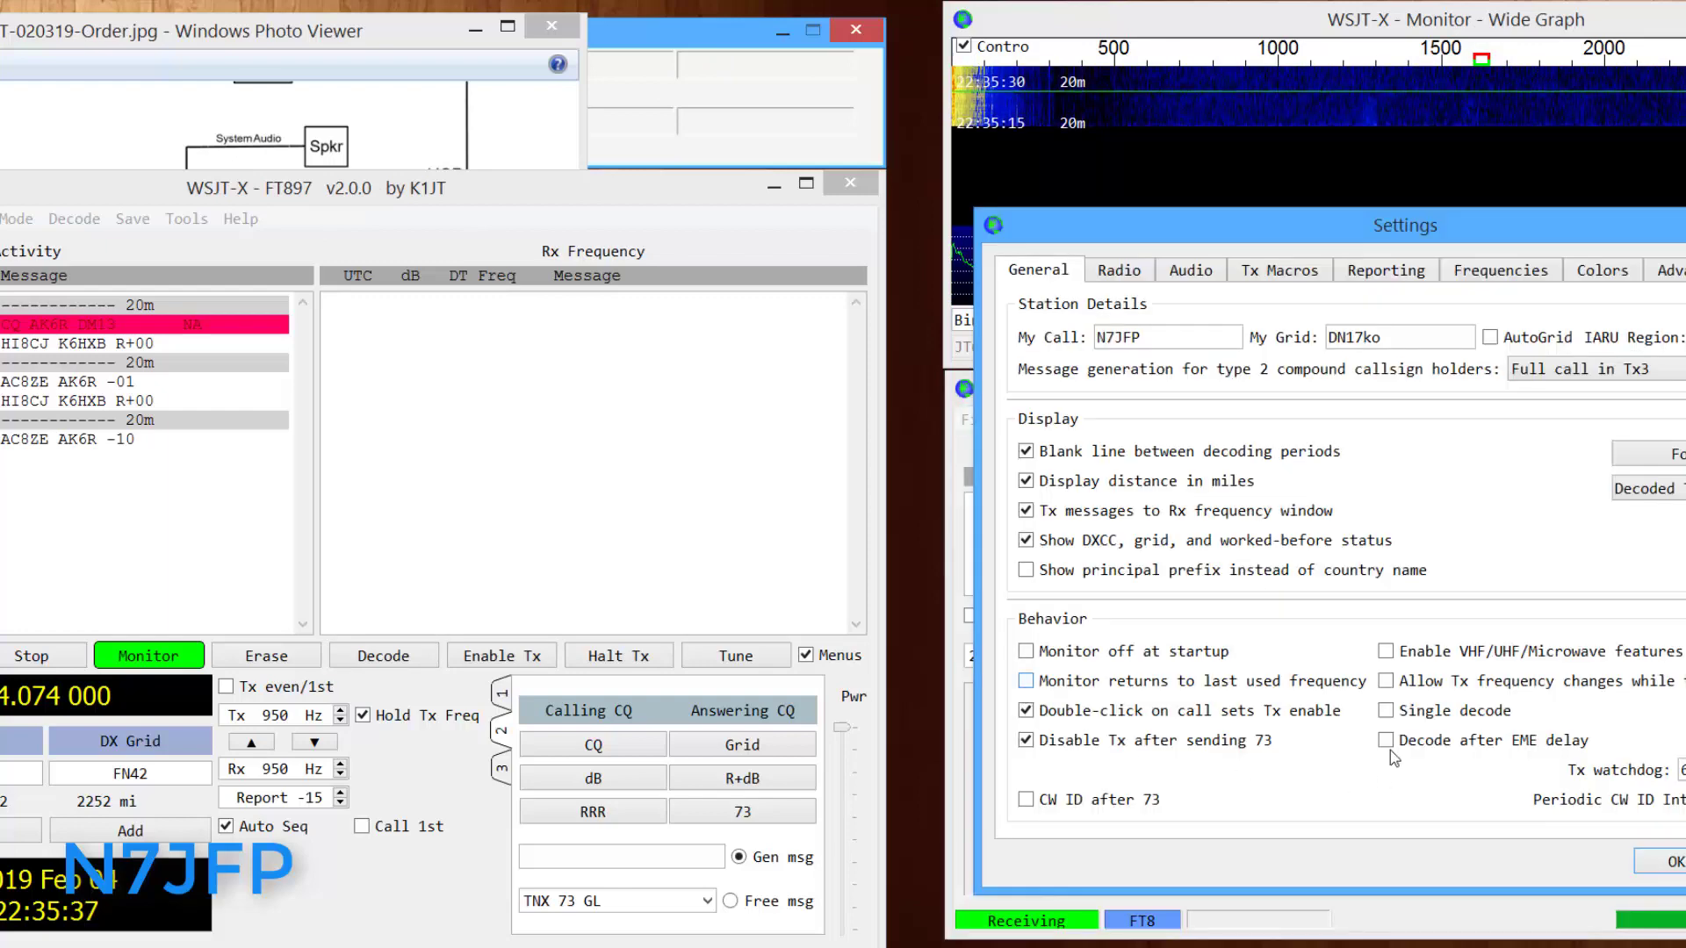
left_click(1383, 277)
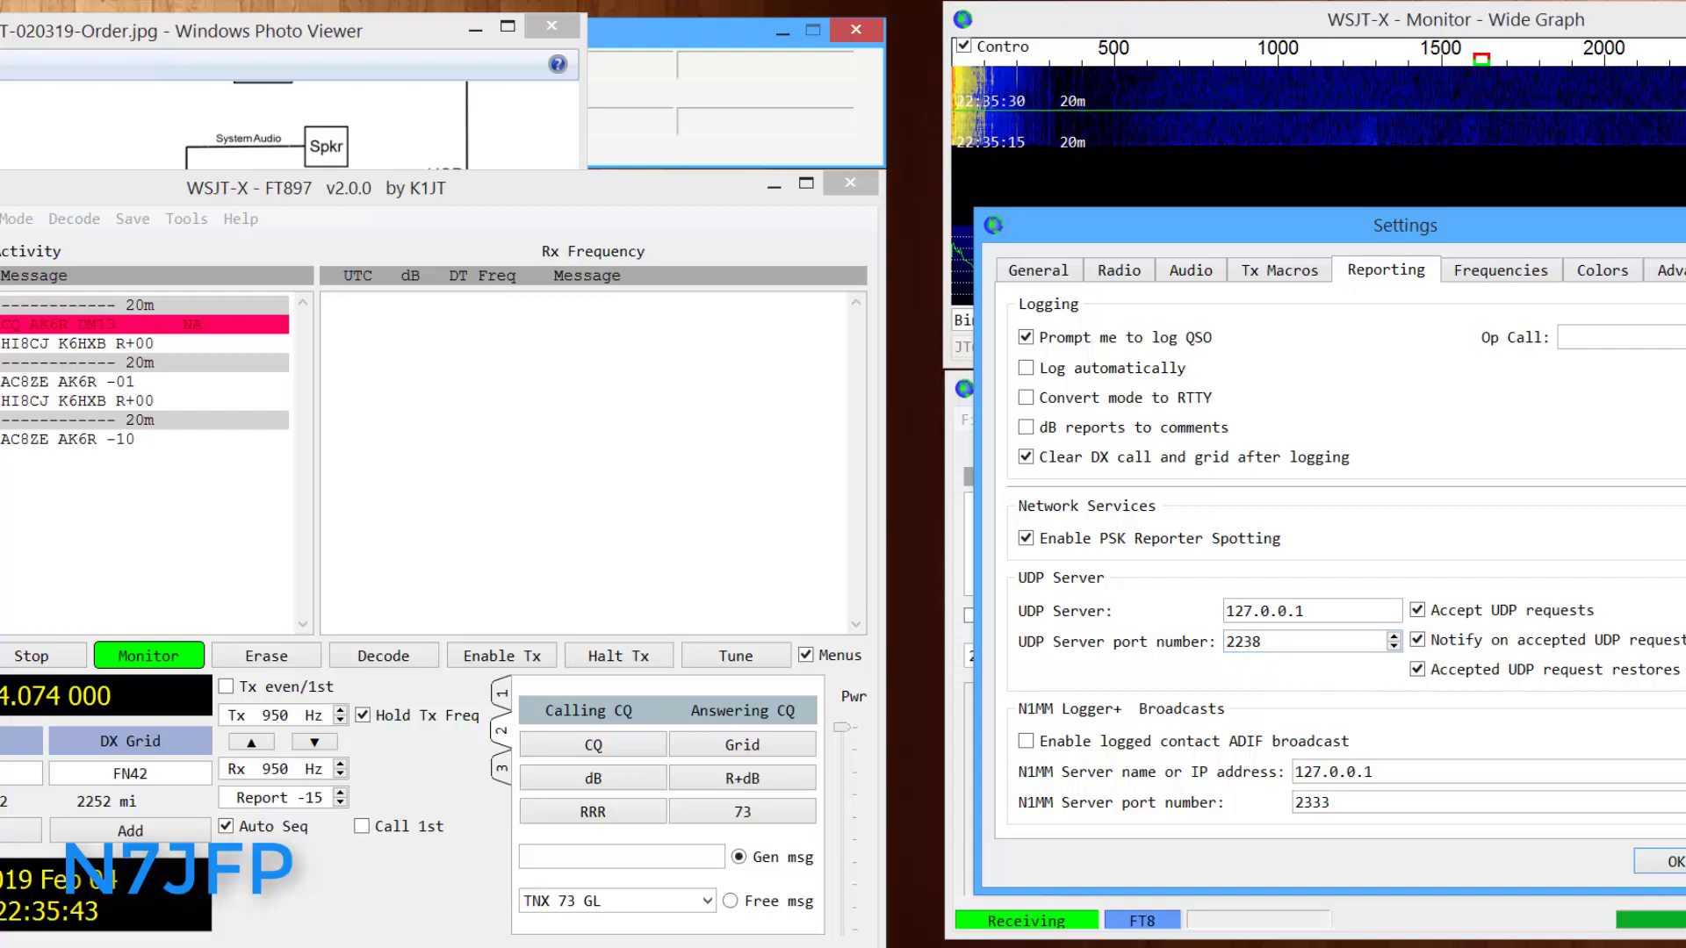
left_click(3, 219)
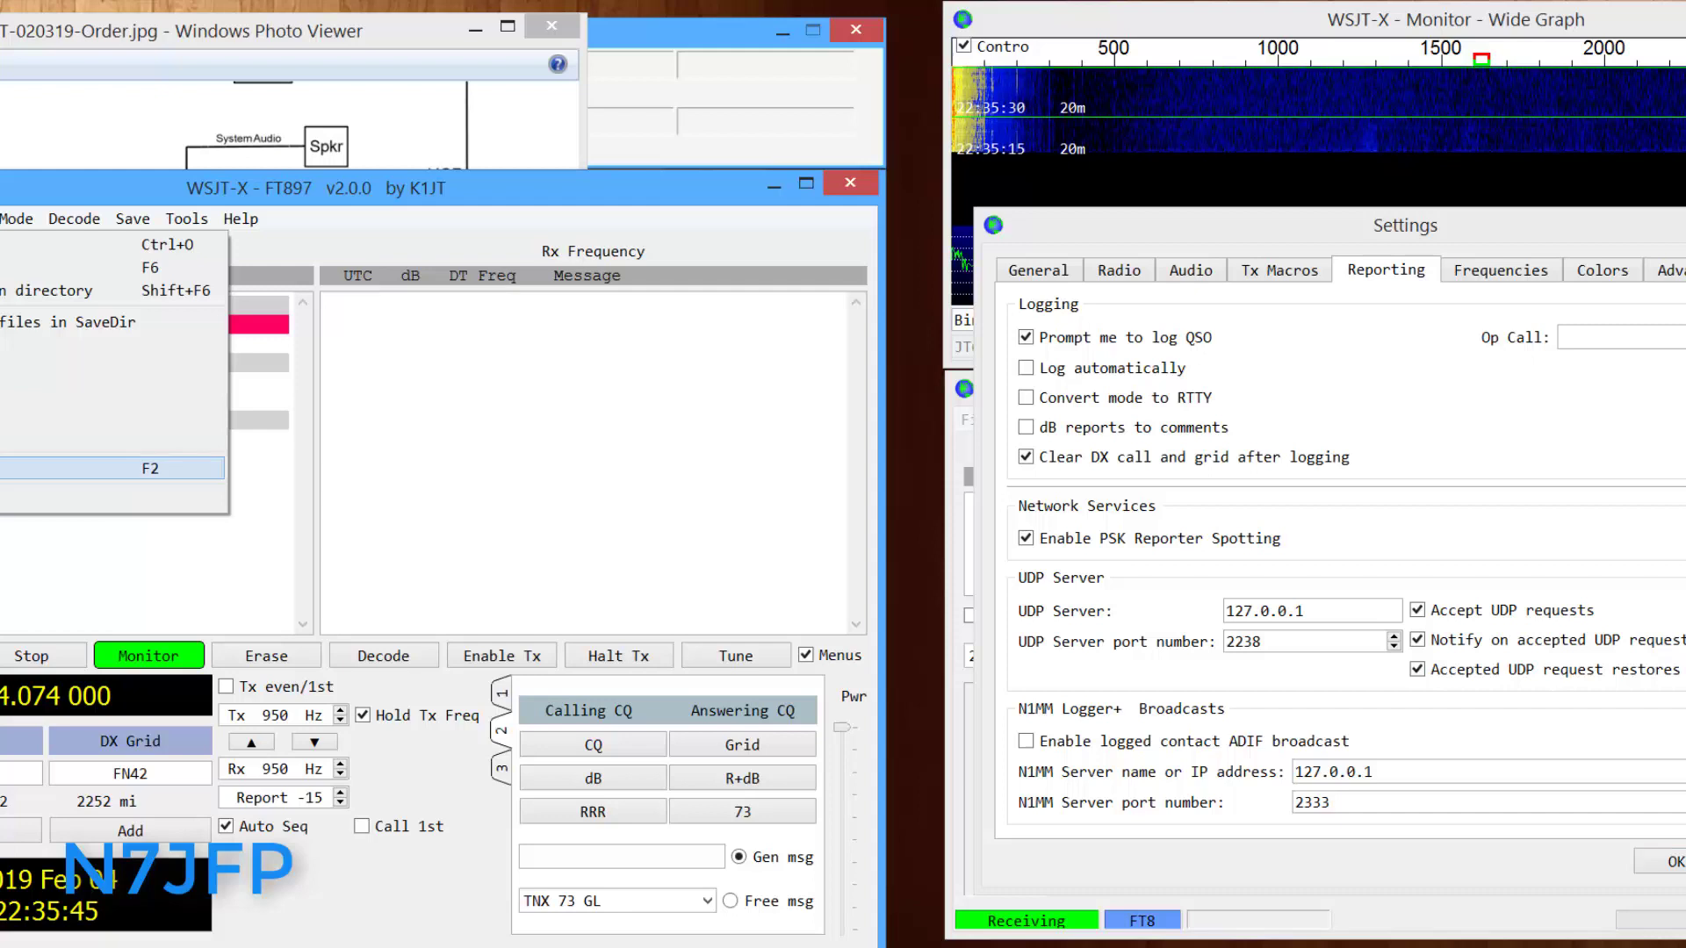
left_click(35, 468)
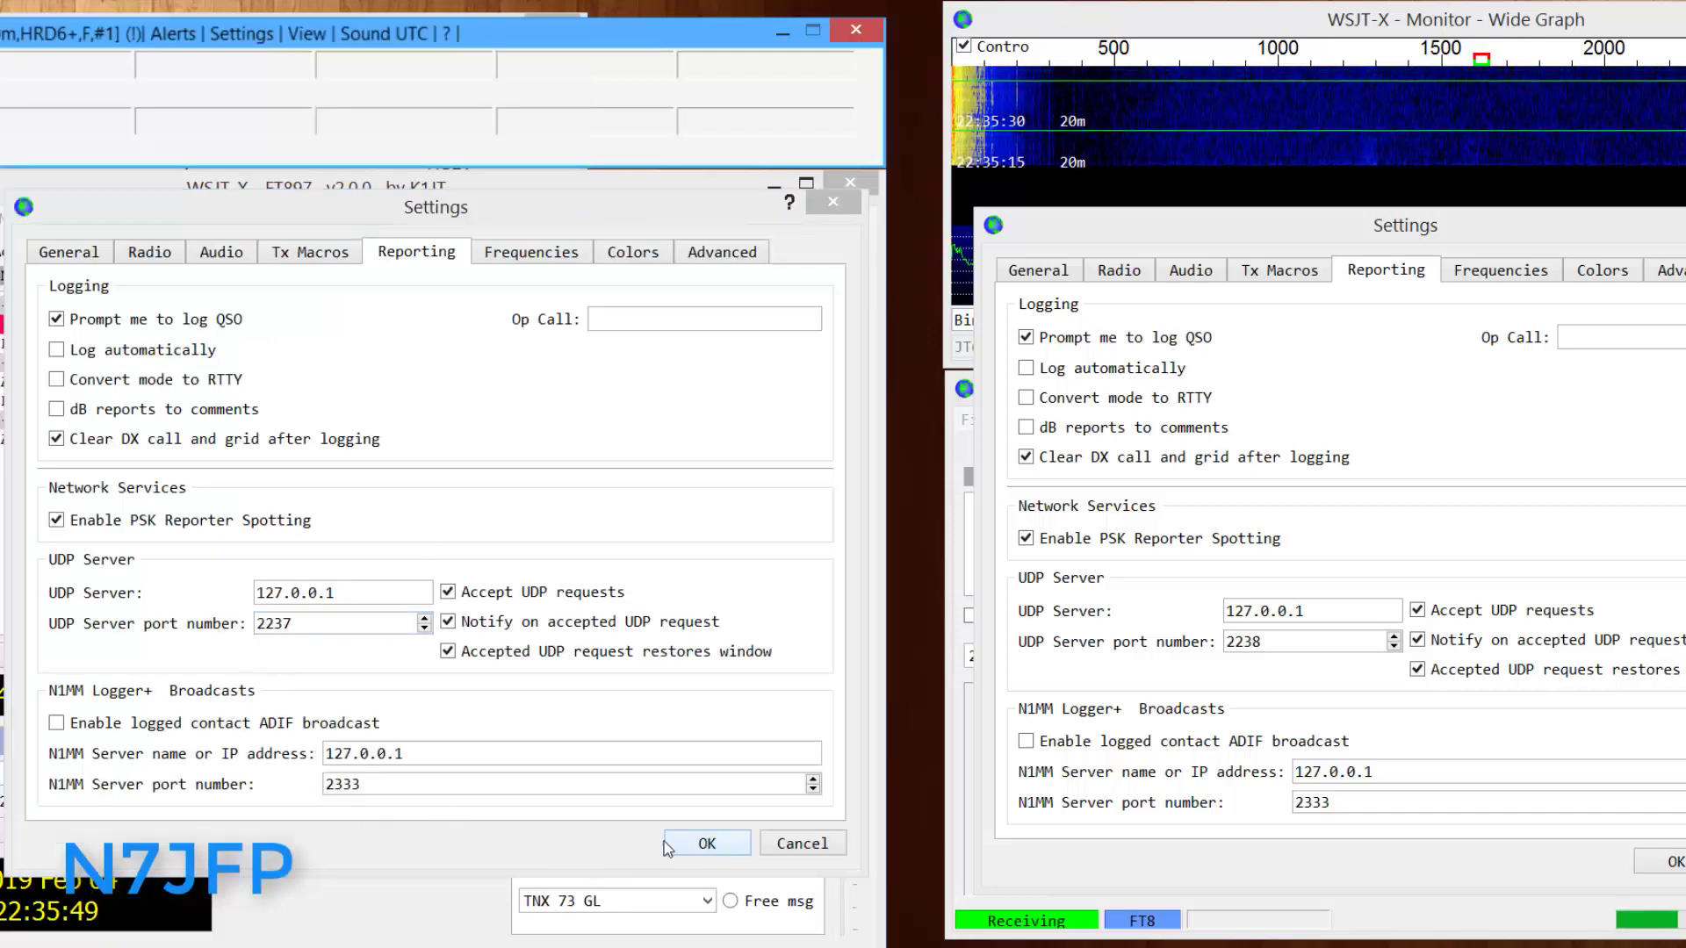
left_click(705, 845)
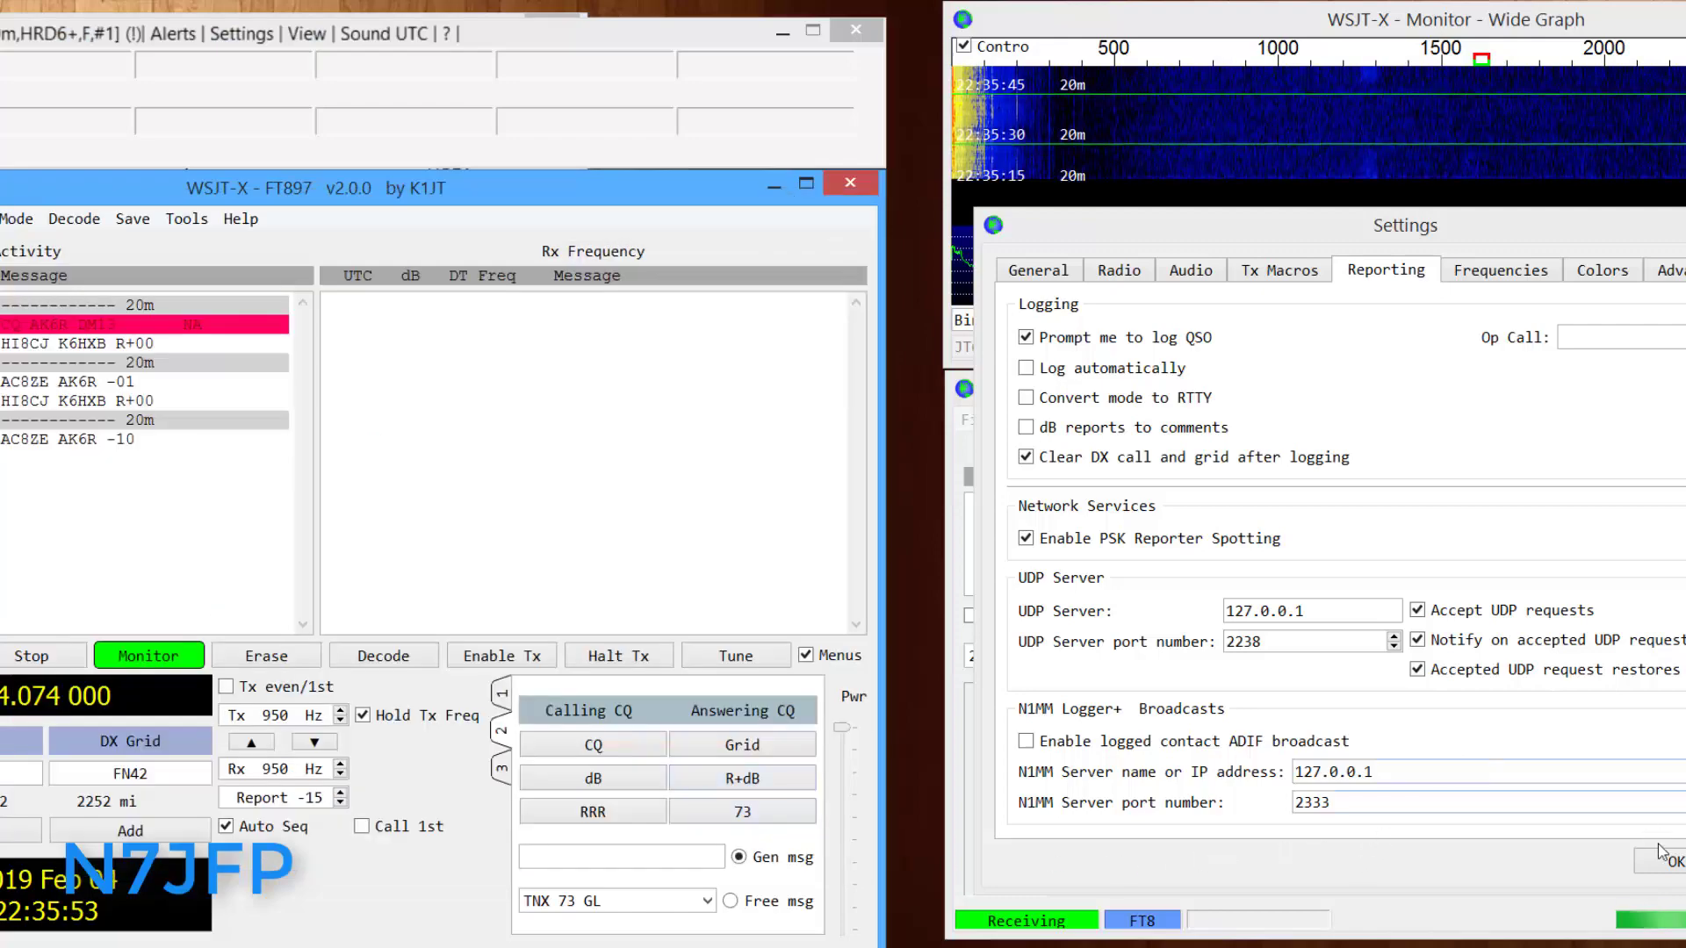
key("Return")
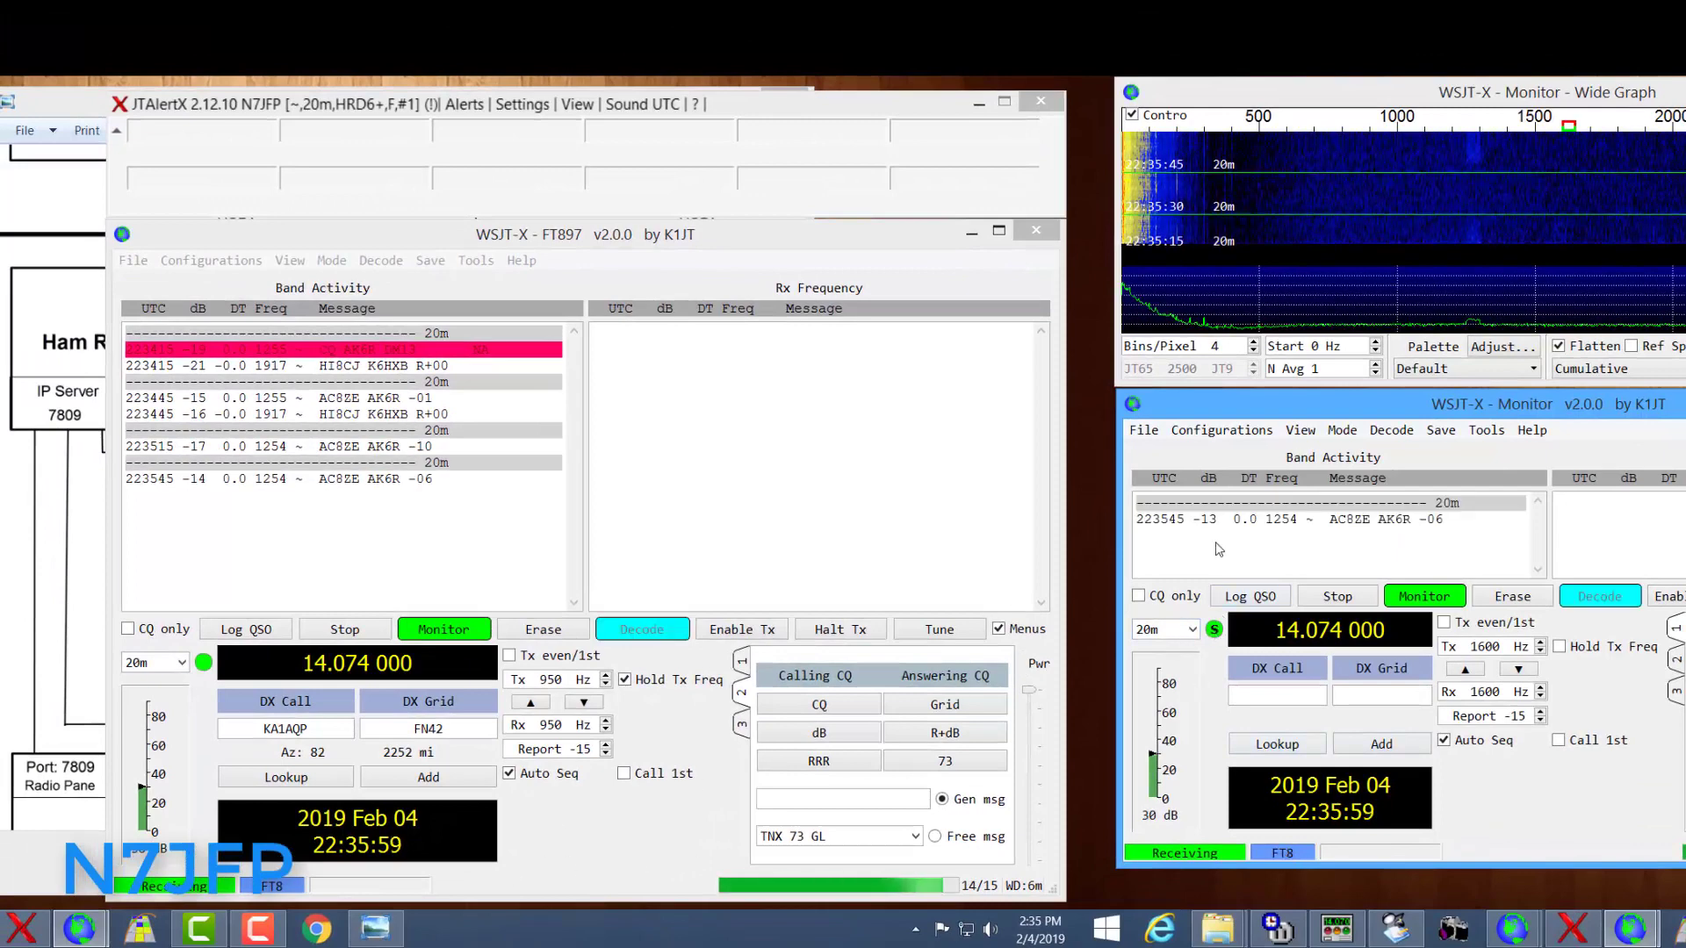
- Set Split Operation to None in the Monitor instance's Radio settings
left_click(1145, 431)
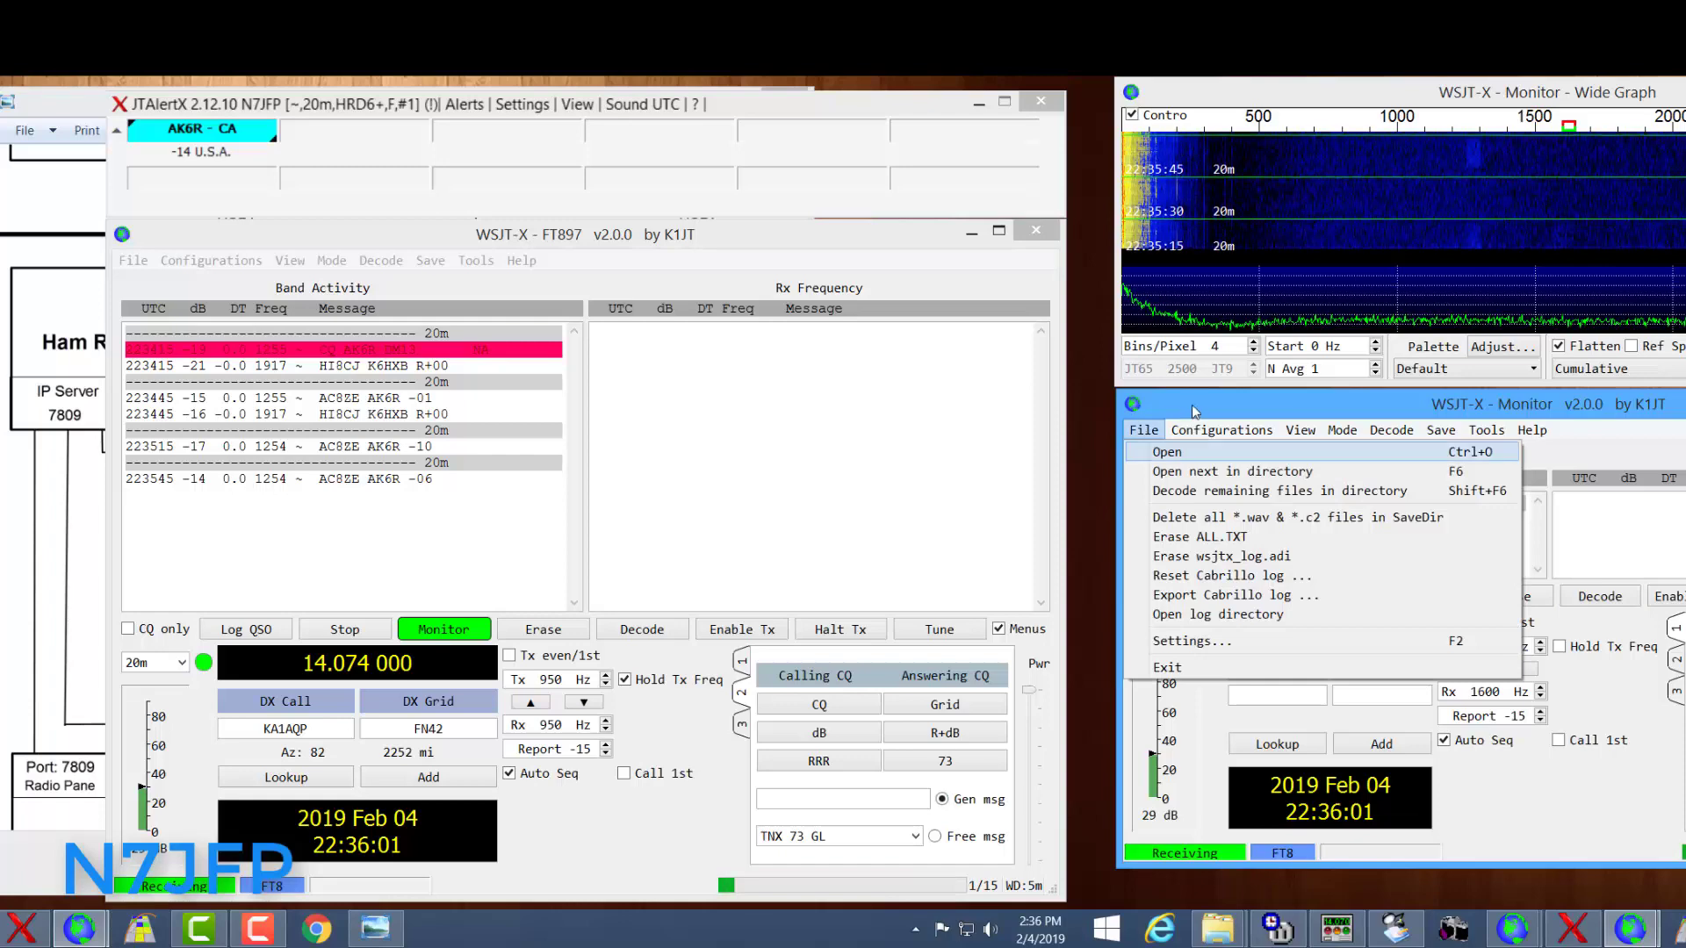
left_click(1164, 642)
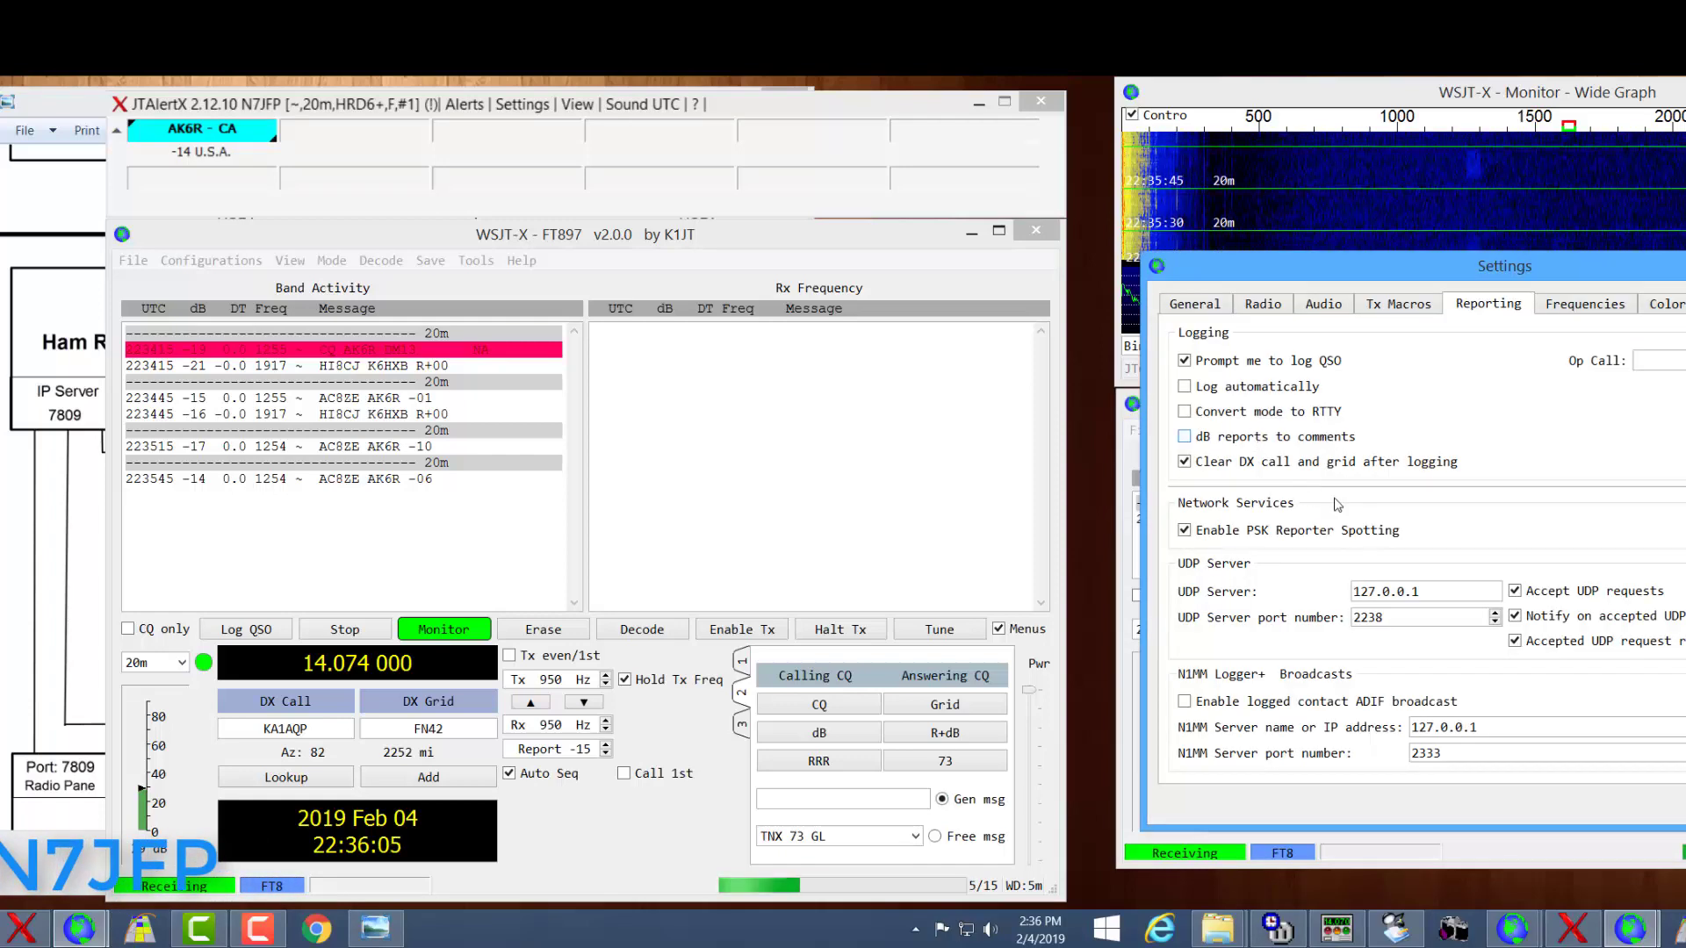
left_click(1263, 304)
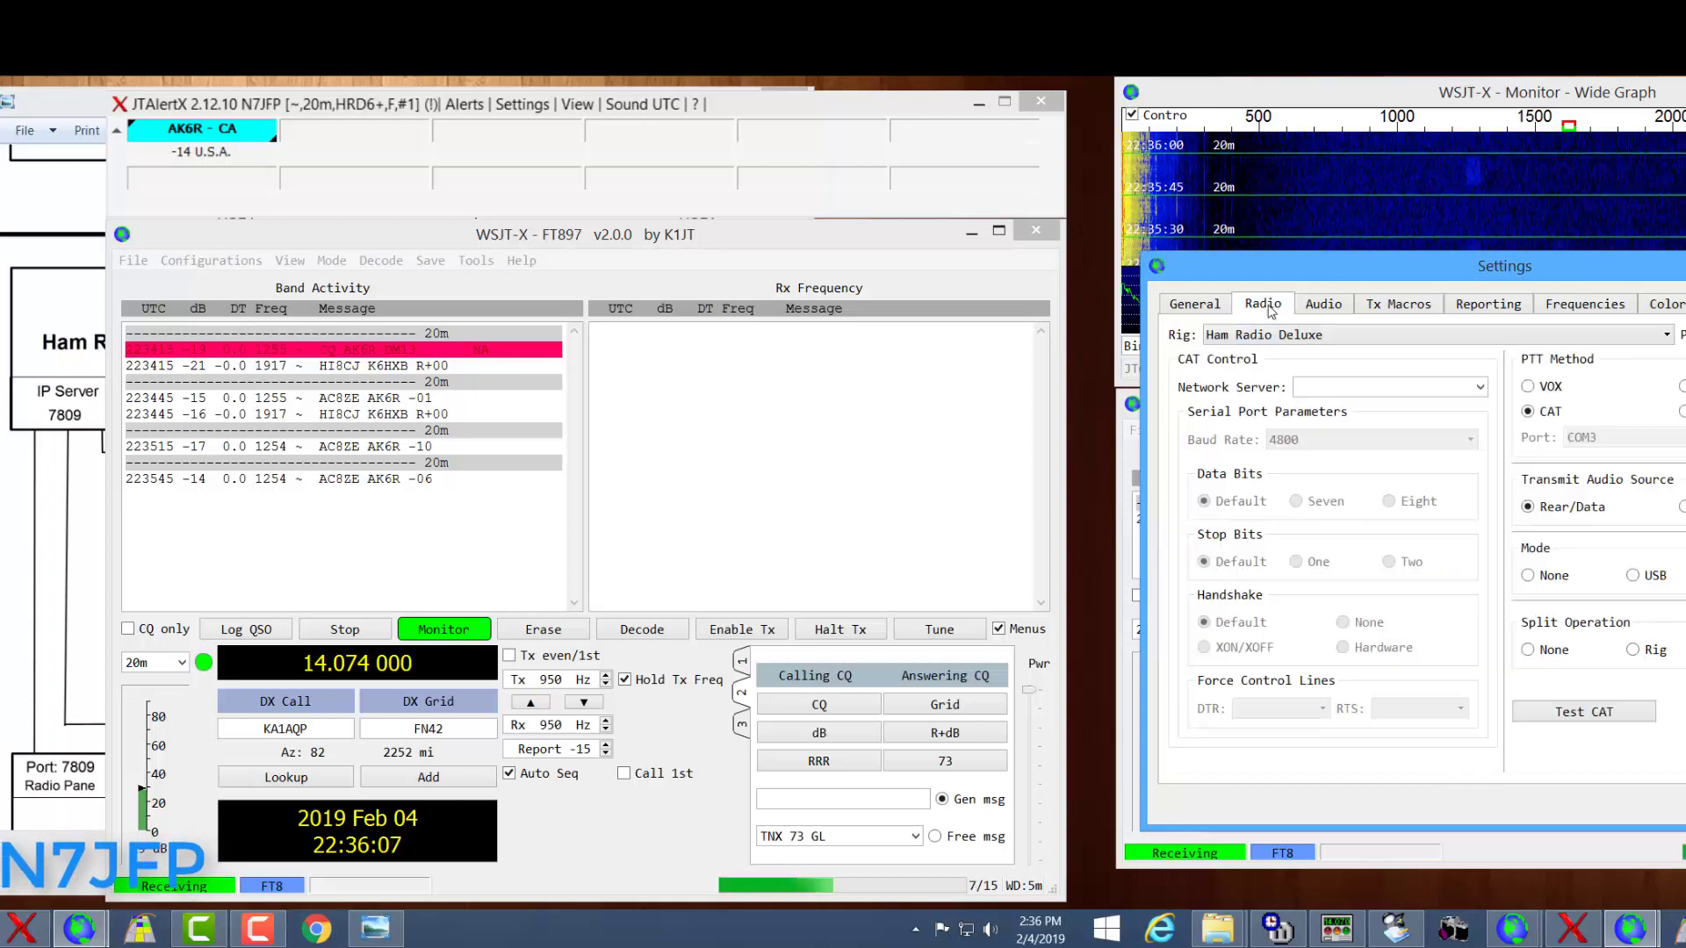
left_click(1528, 655)
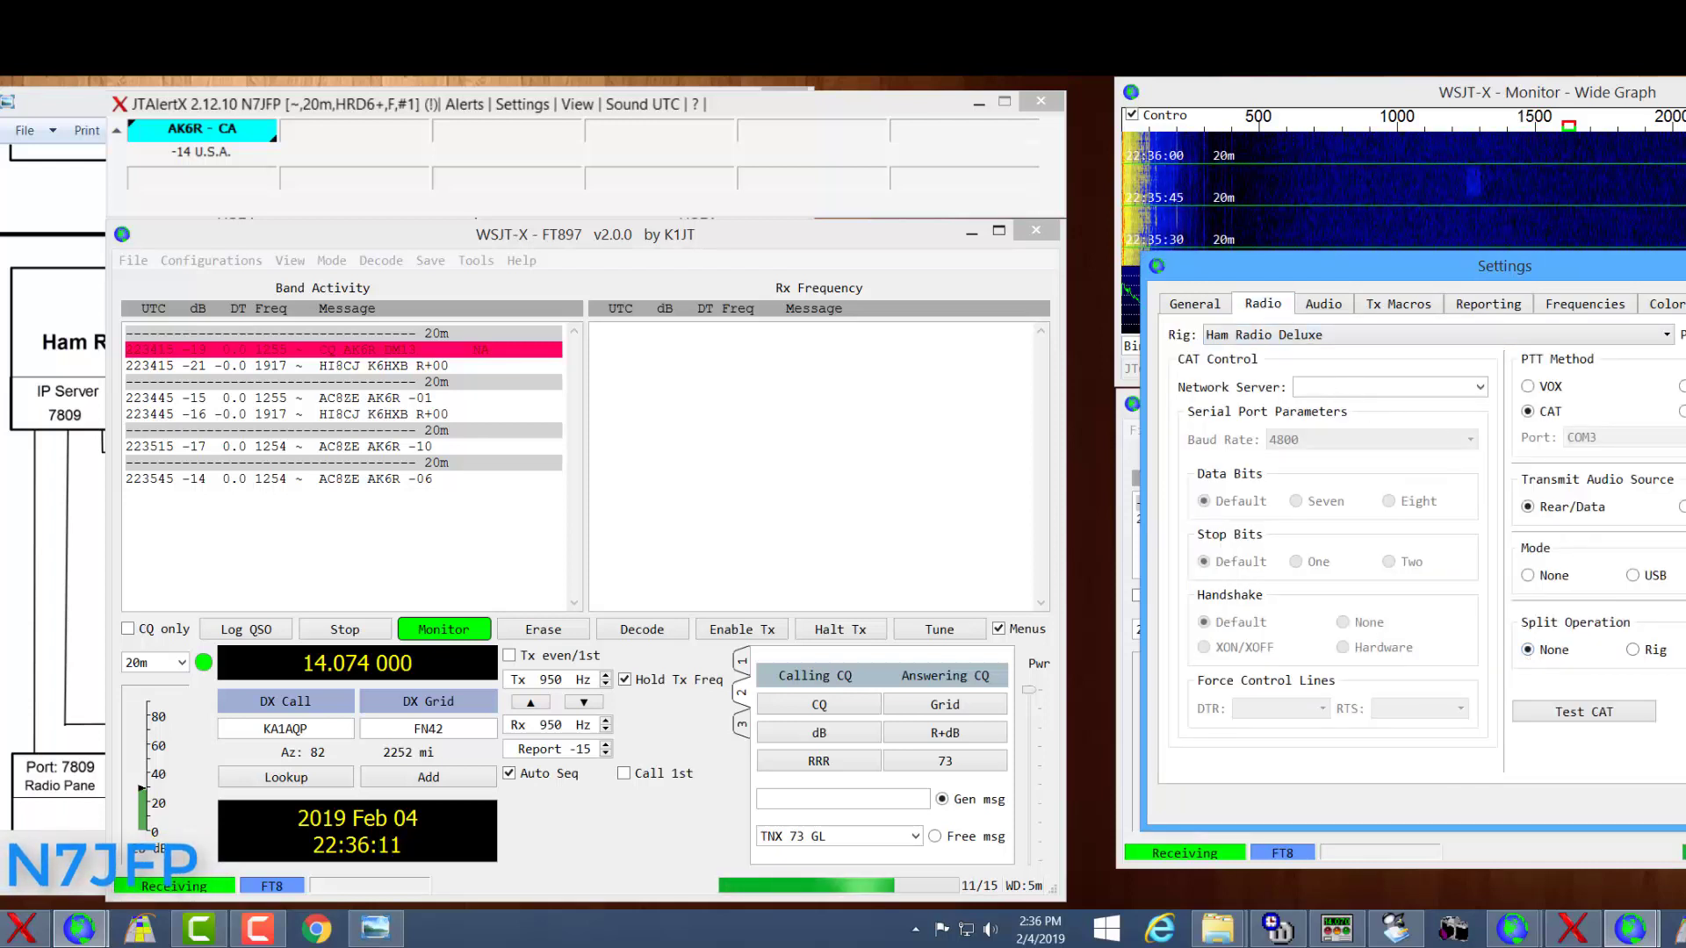
- Accept the Monitor instance's settings and start GridTracker
key("Return")
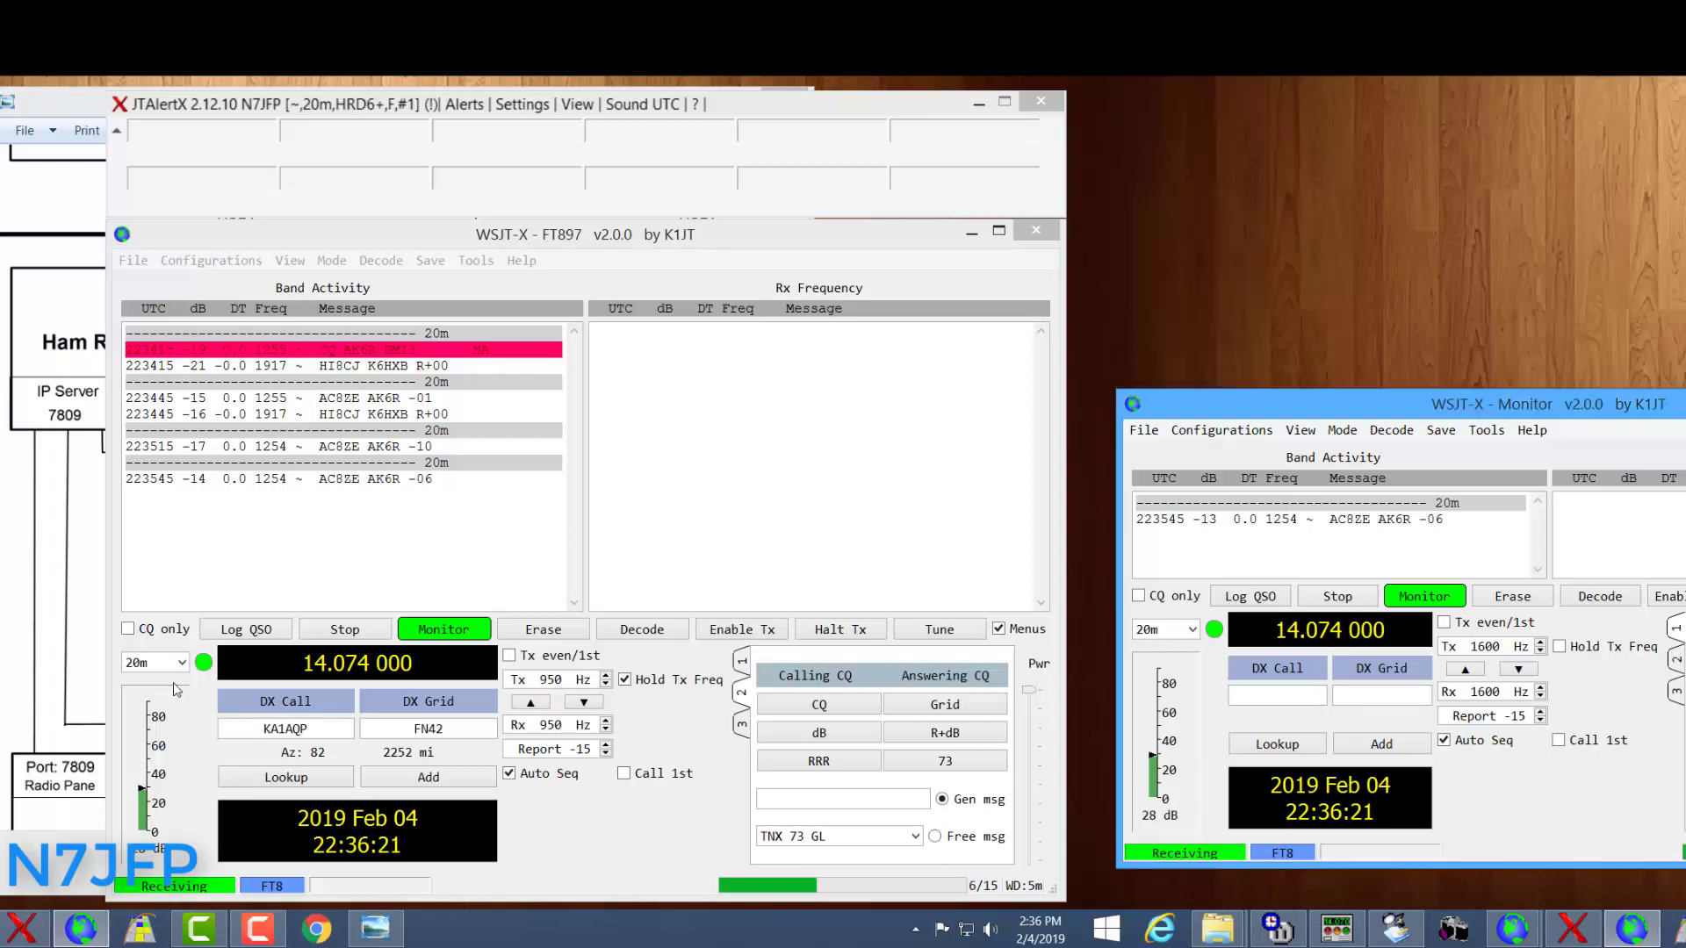
left_click(139, 932)
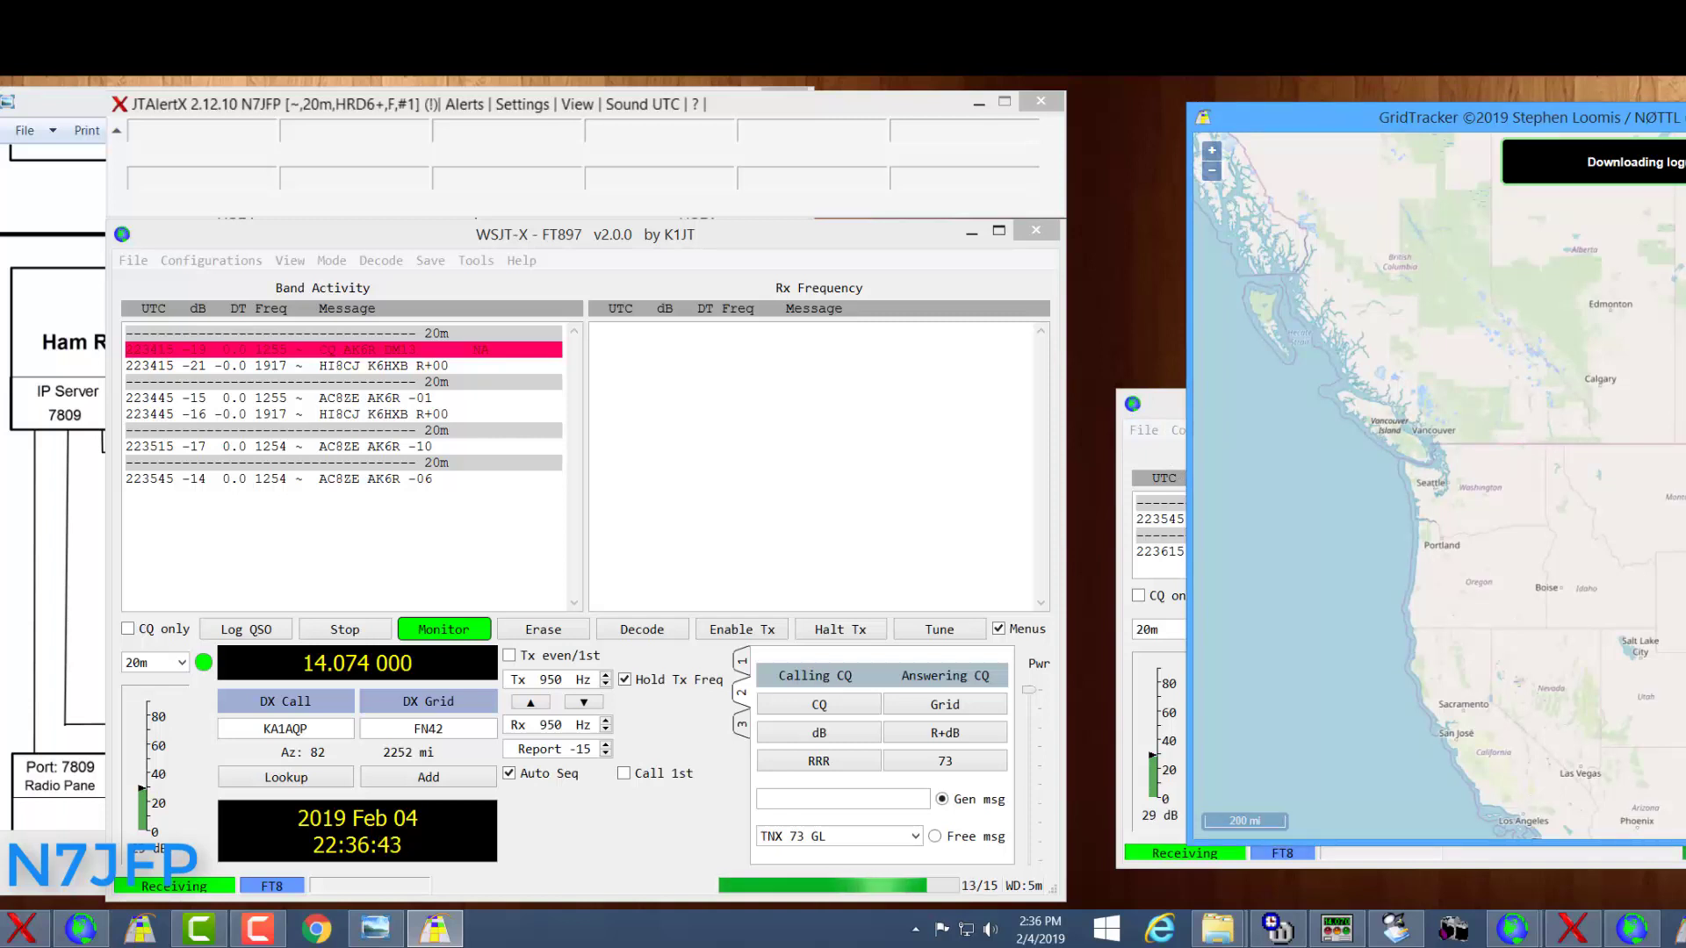
- Check the UDP receive port in GridTracker's General settings, then close the settings
left_click(1479, 595)
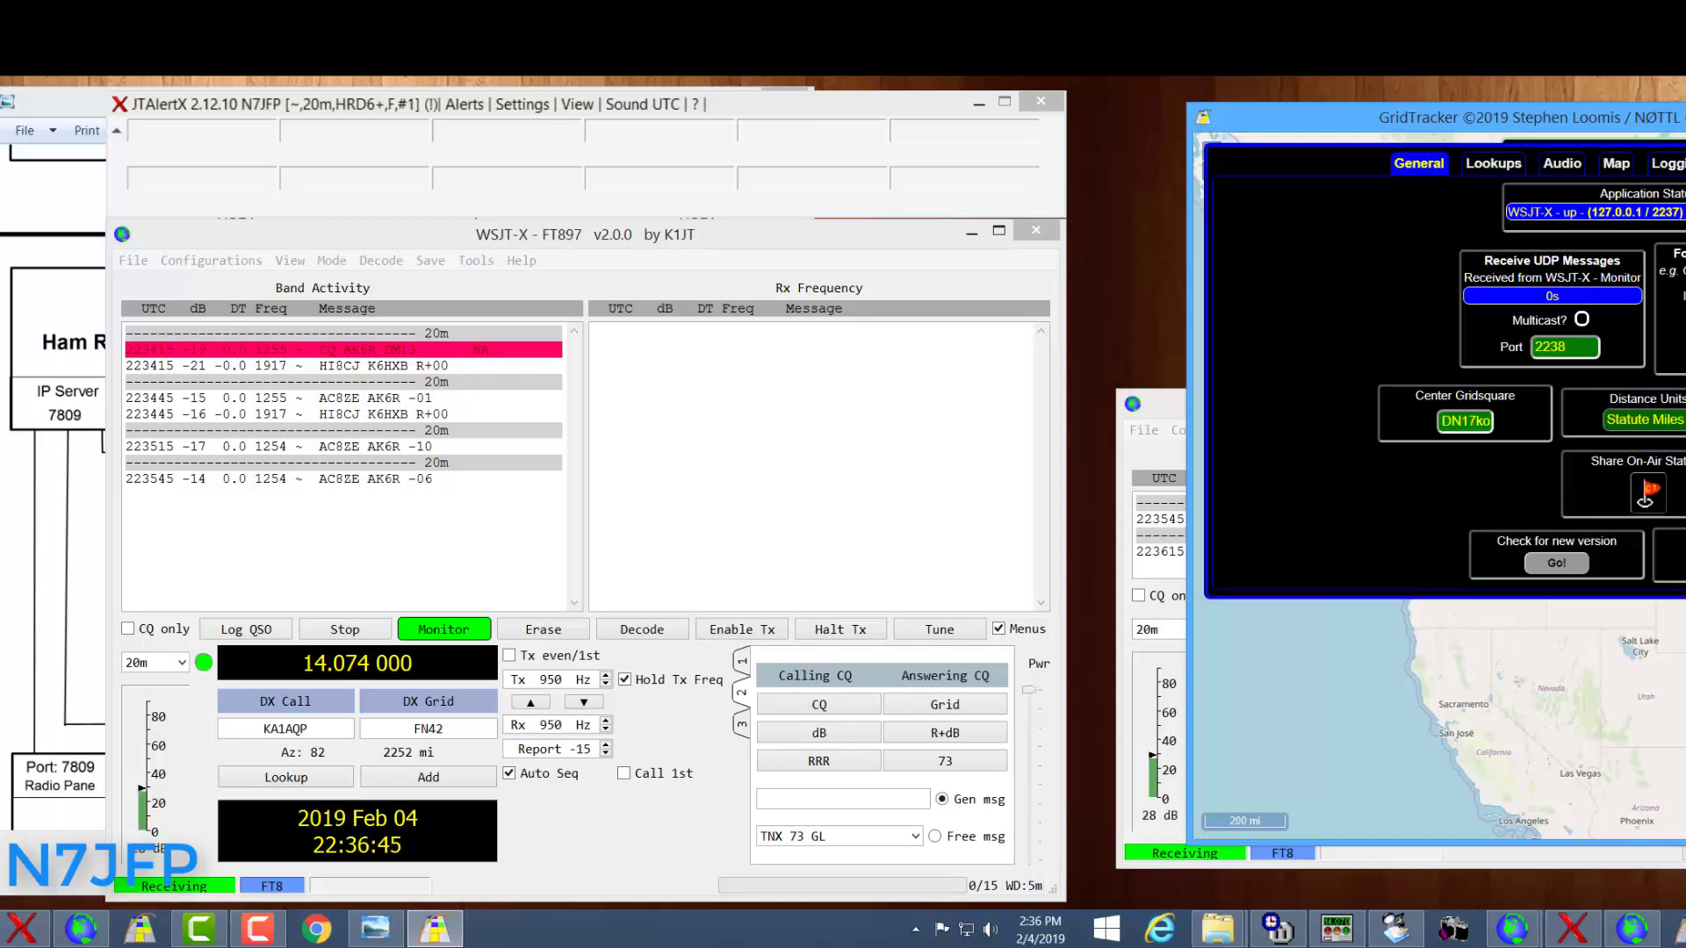
left_click(1573, 929)
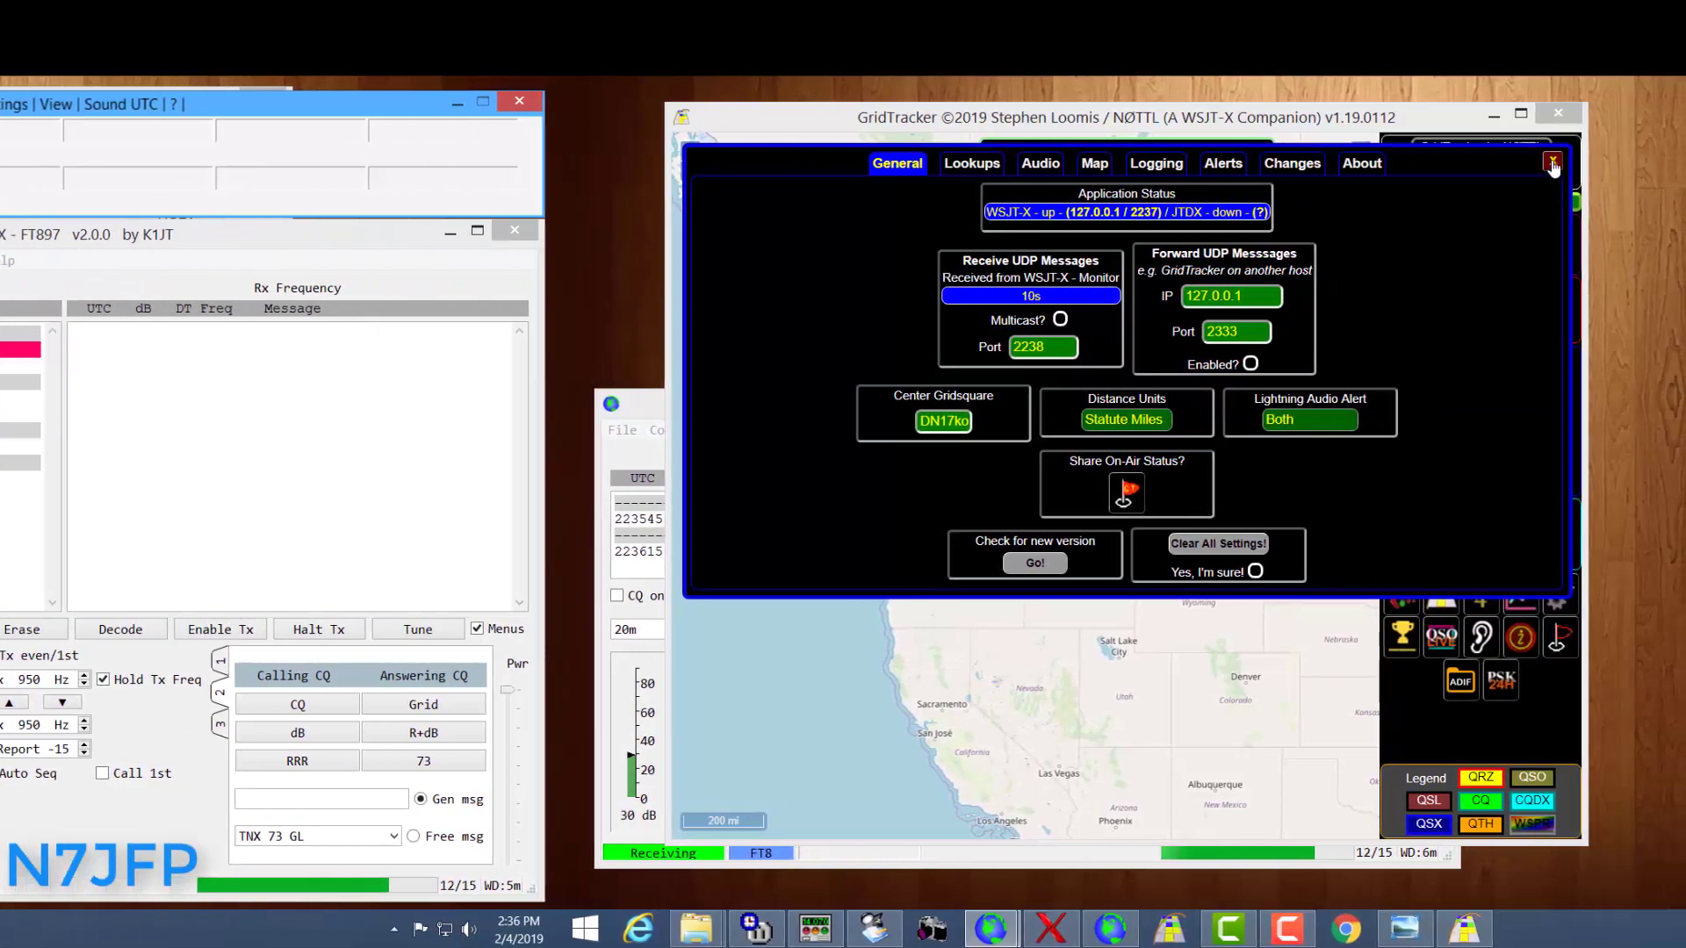
left_click(1551, 163)
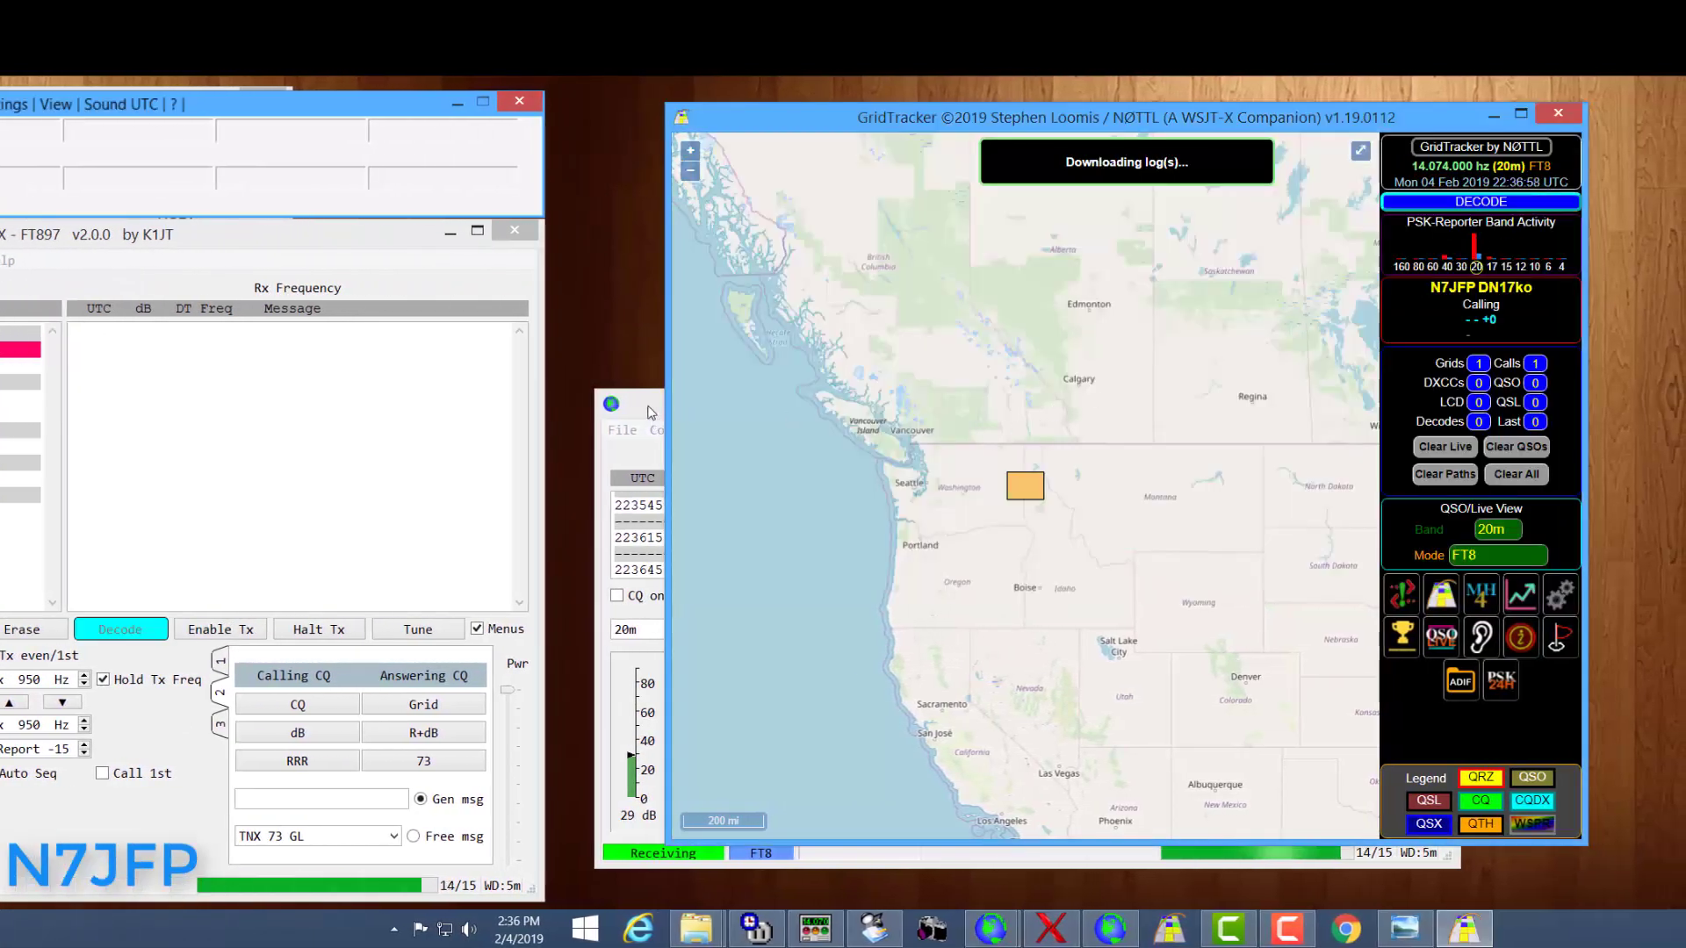
- Minimize the WSJT-X Monitor window and maximize GridTracker with its map centred on the United States
left_click(651, 412)
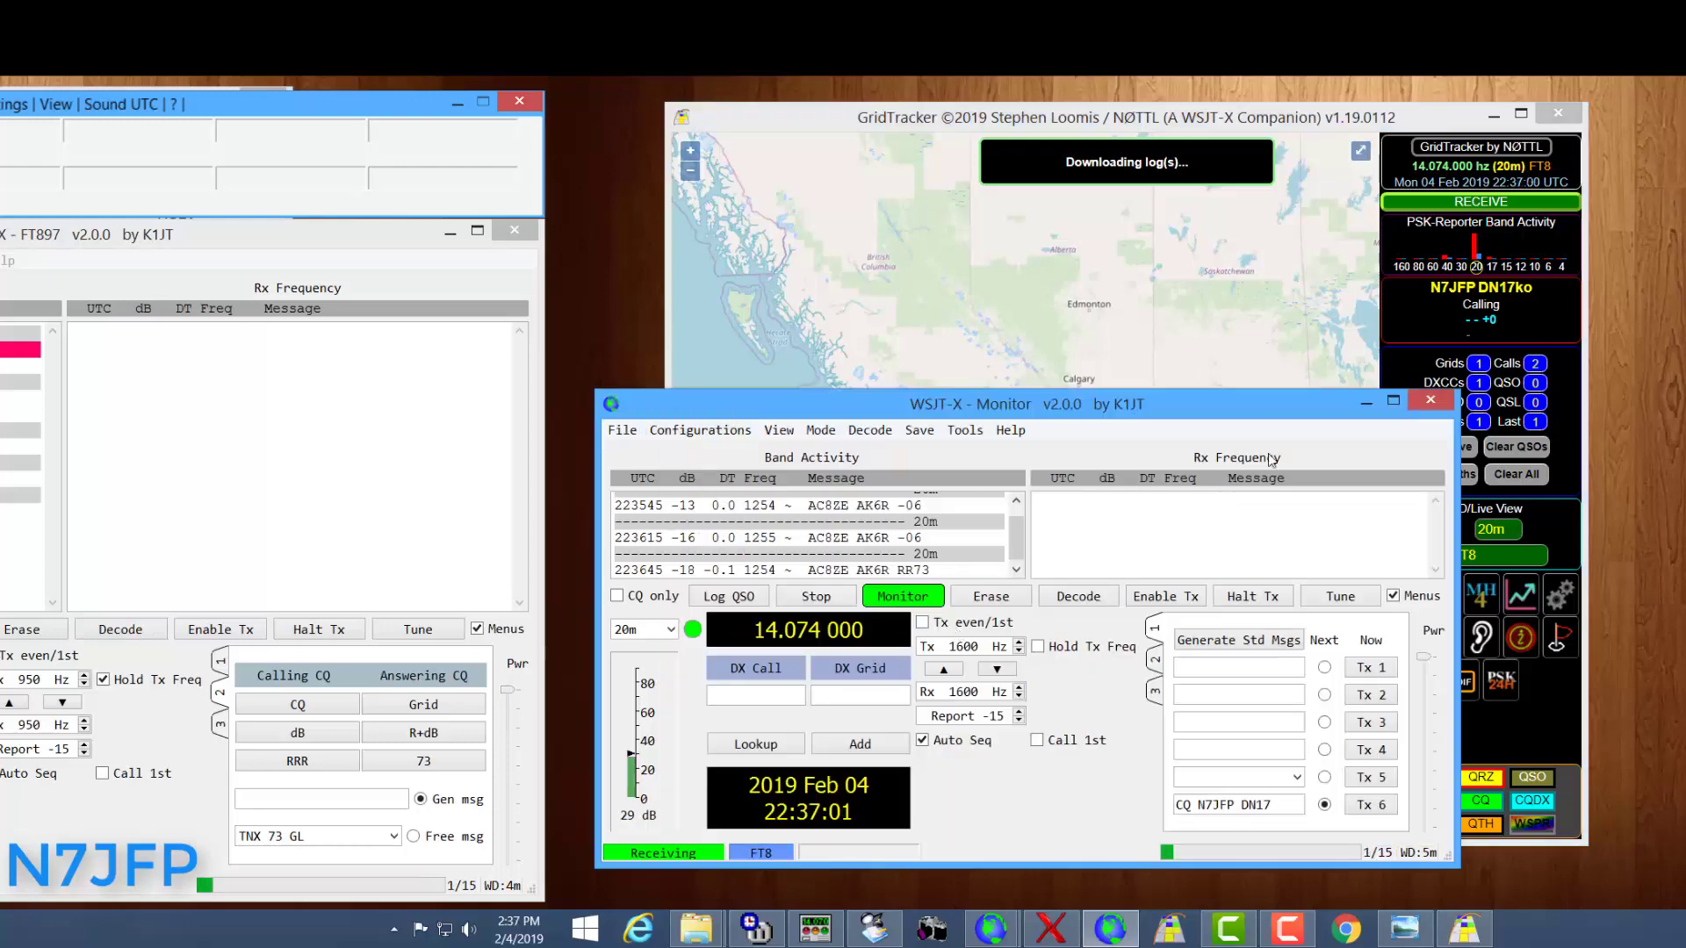
left_click(1366, 403)
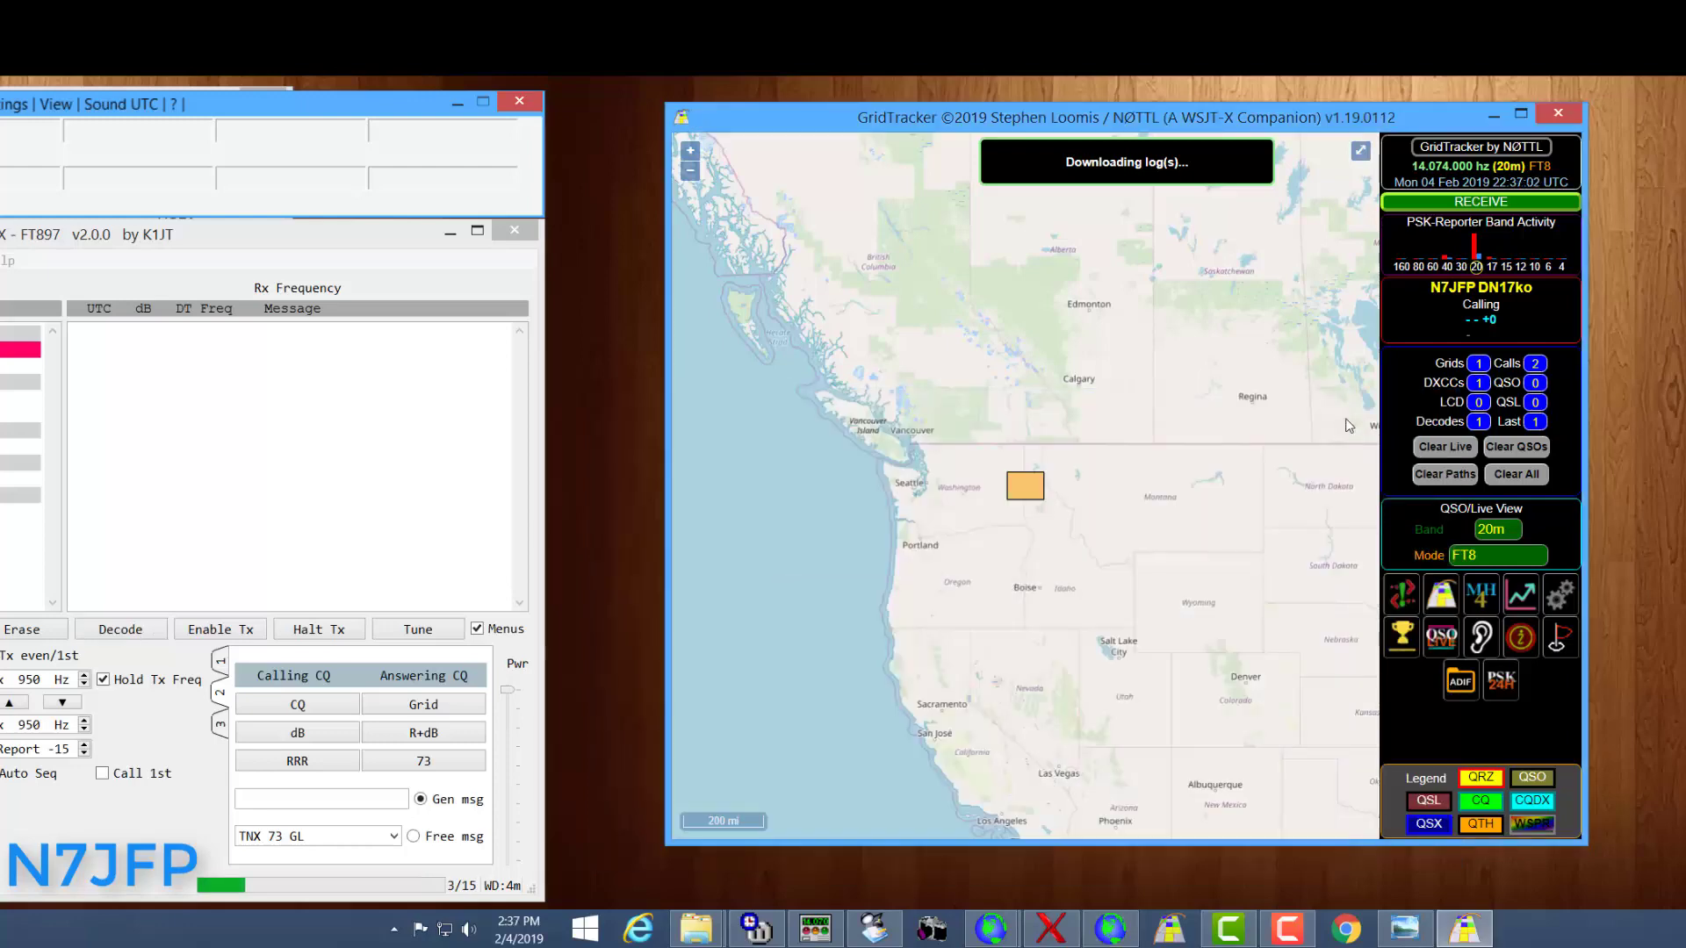
left_click(1522, 114)
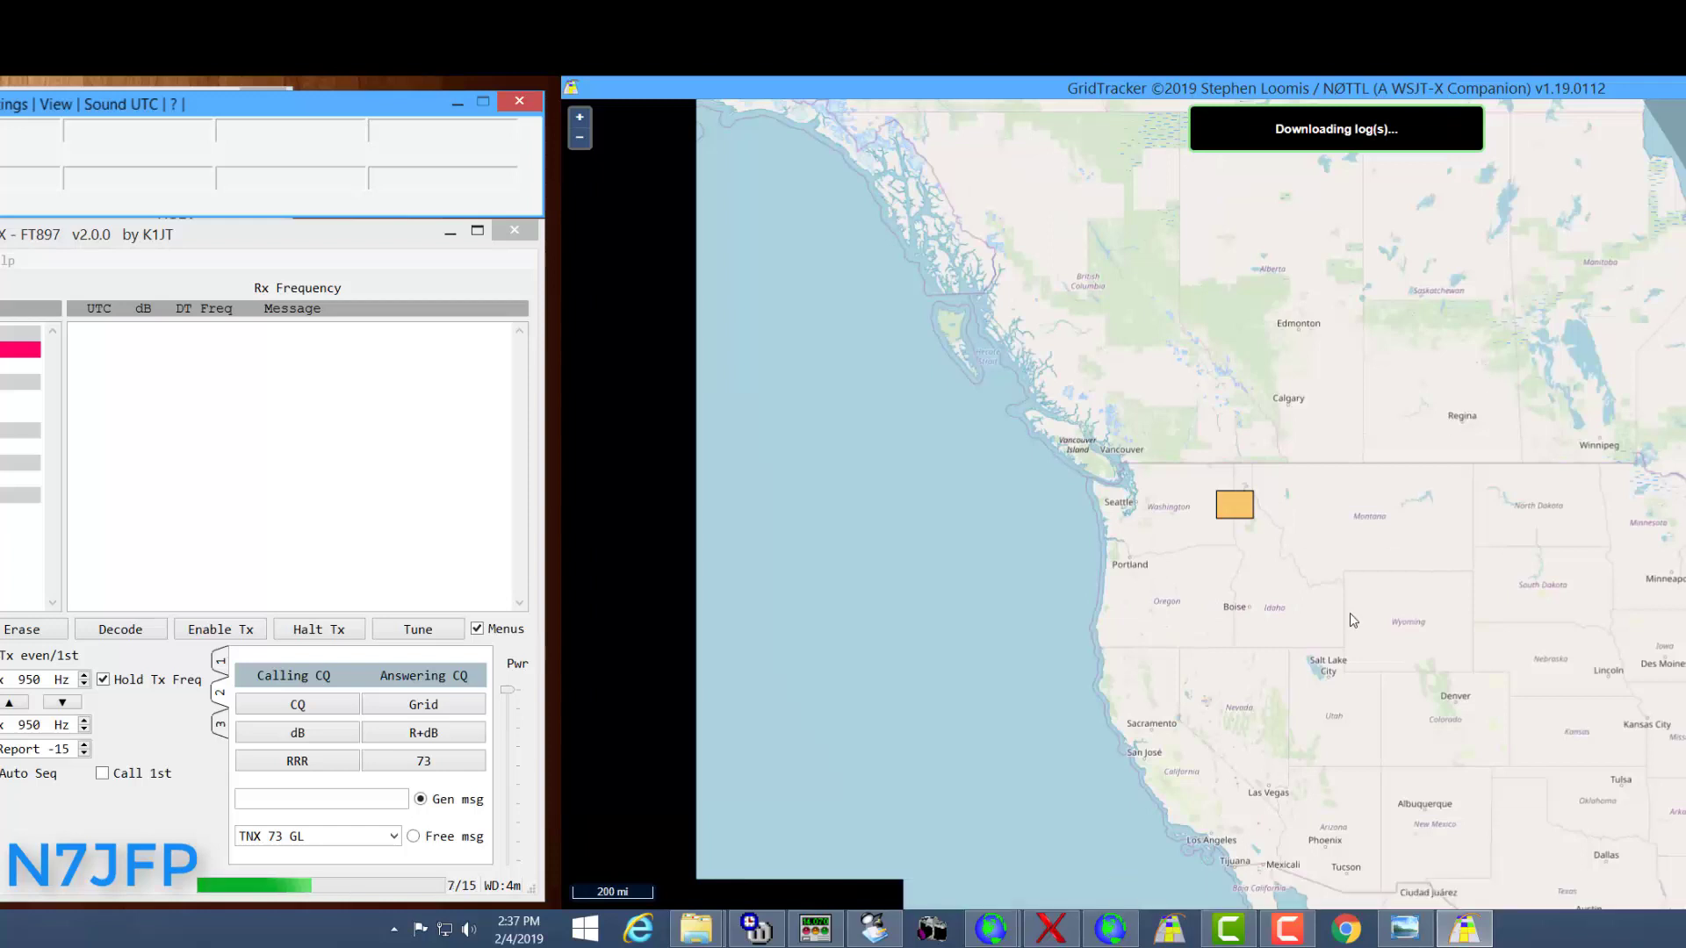
left_click_drag(1304, 567, 970, 406)
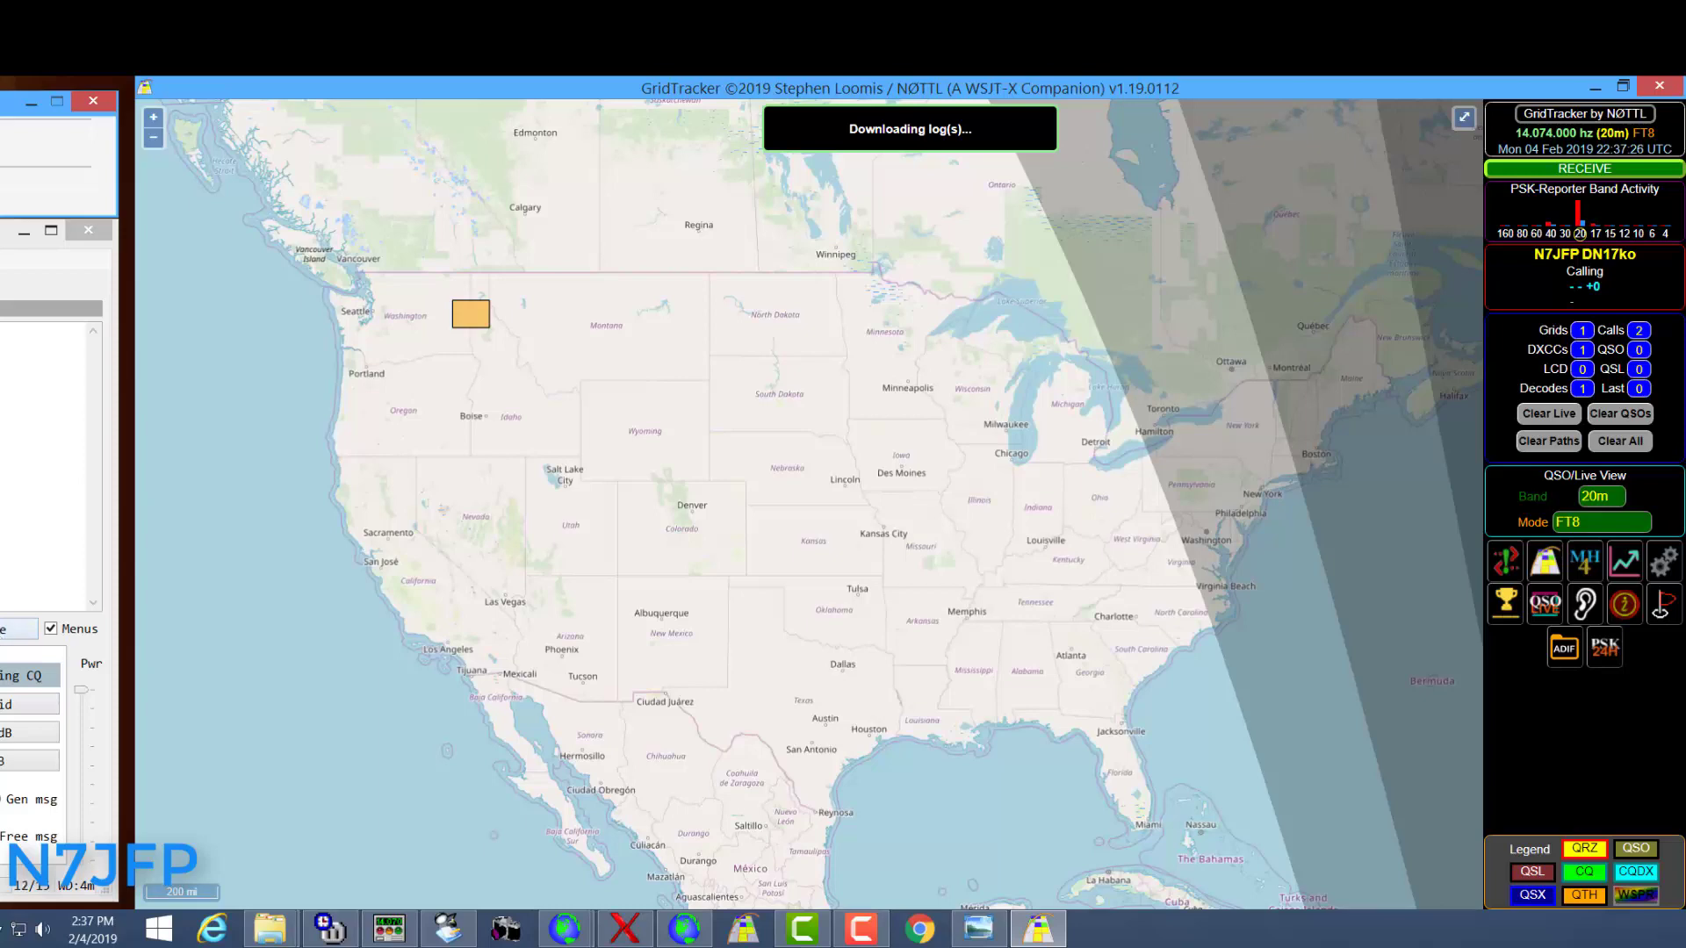
- Switch to the WSJT-X FT897 instance, transmit a Tune signal on 14.074 MHz, and stop it
key("alt+Tab")
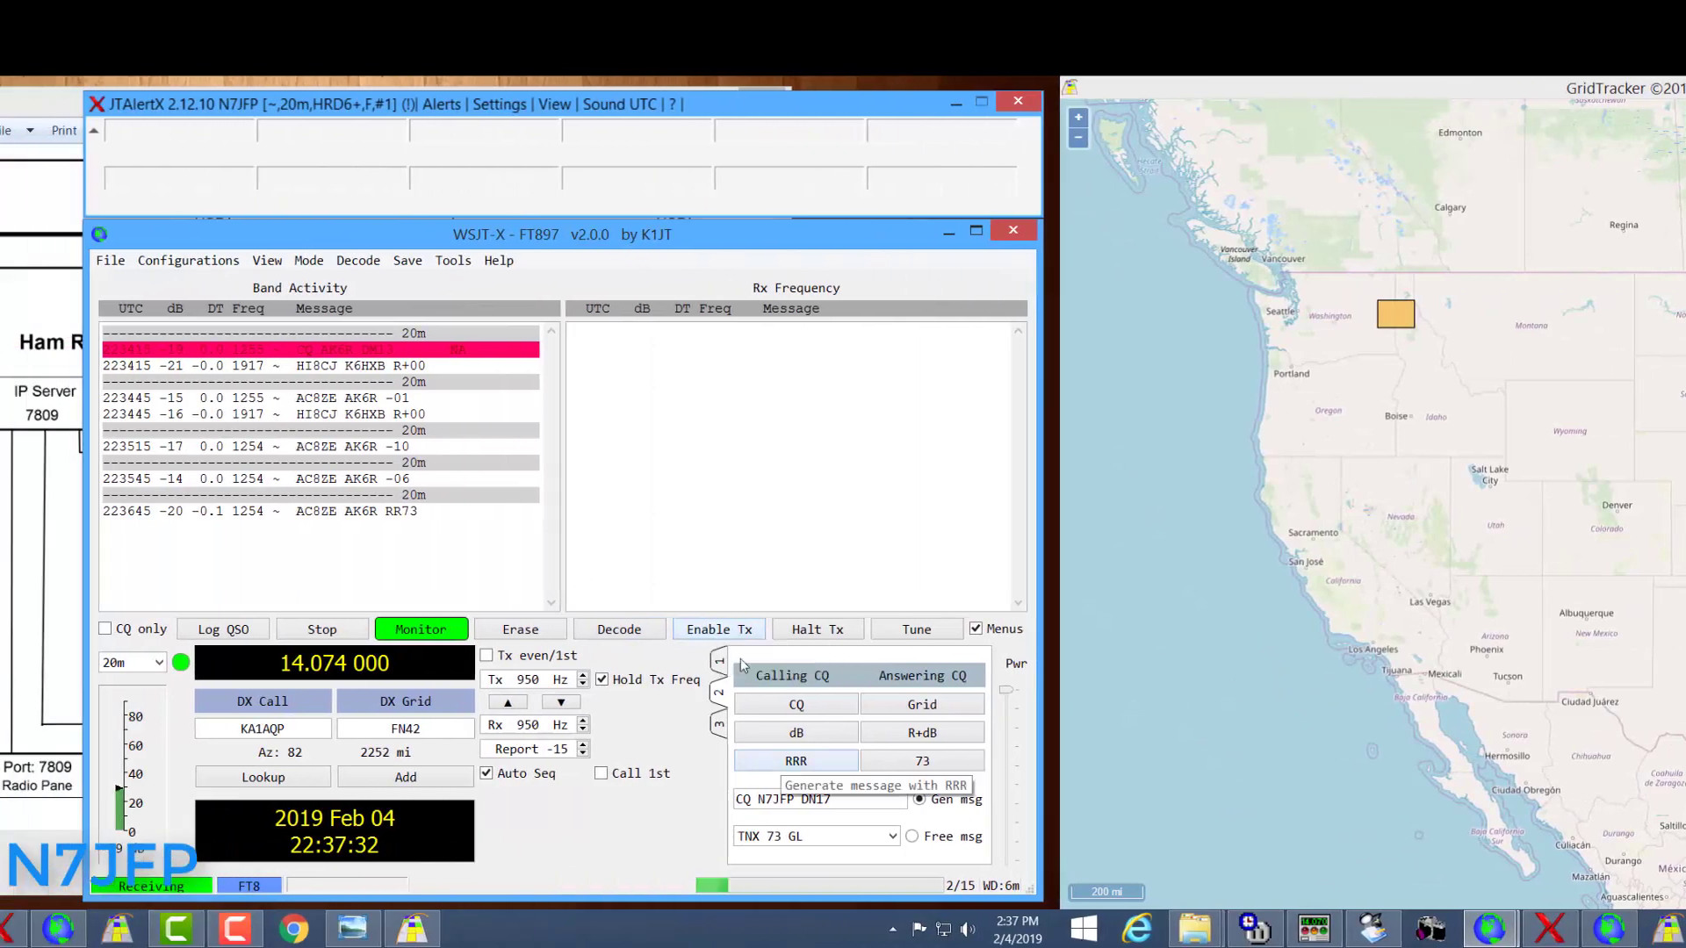
left_click(919, 631)
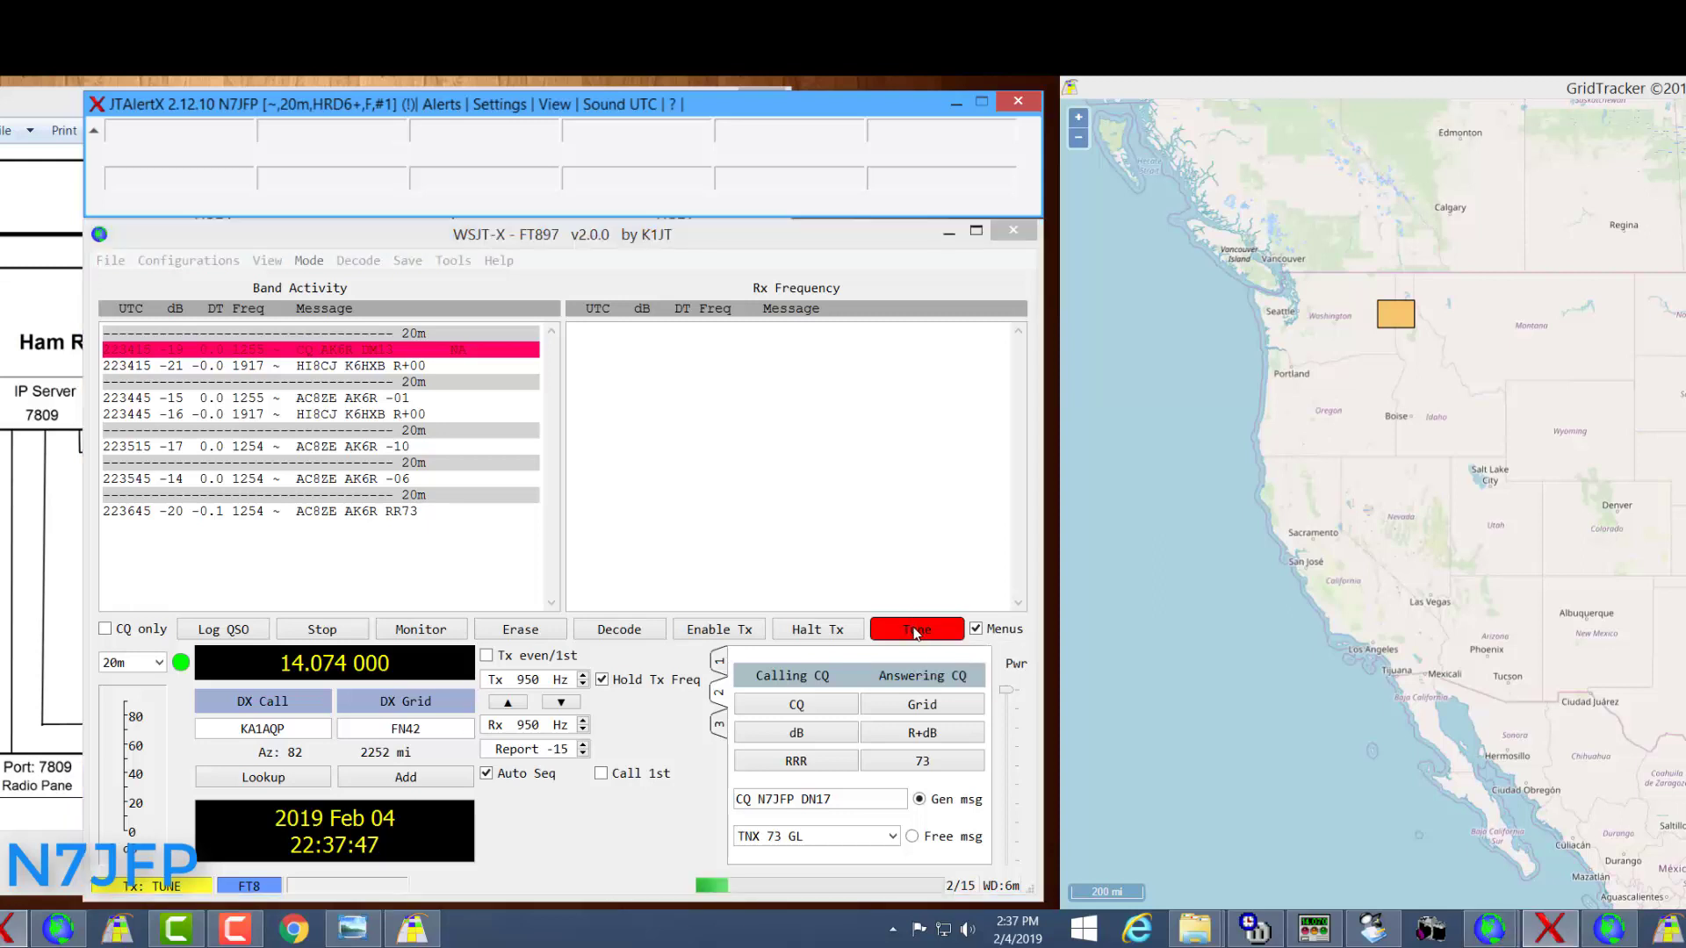
left_click(916, 629)
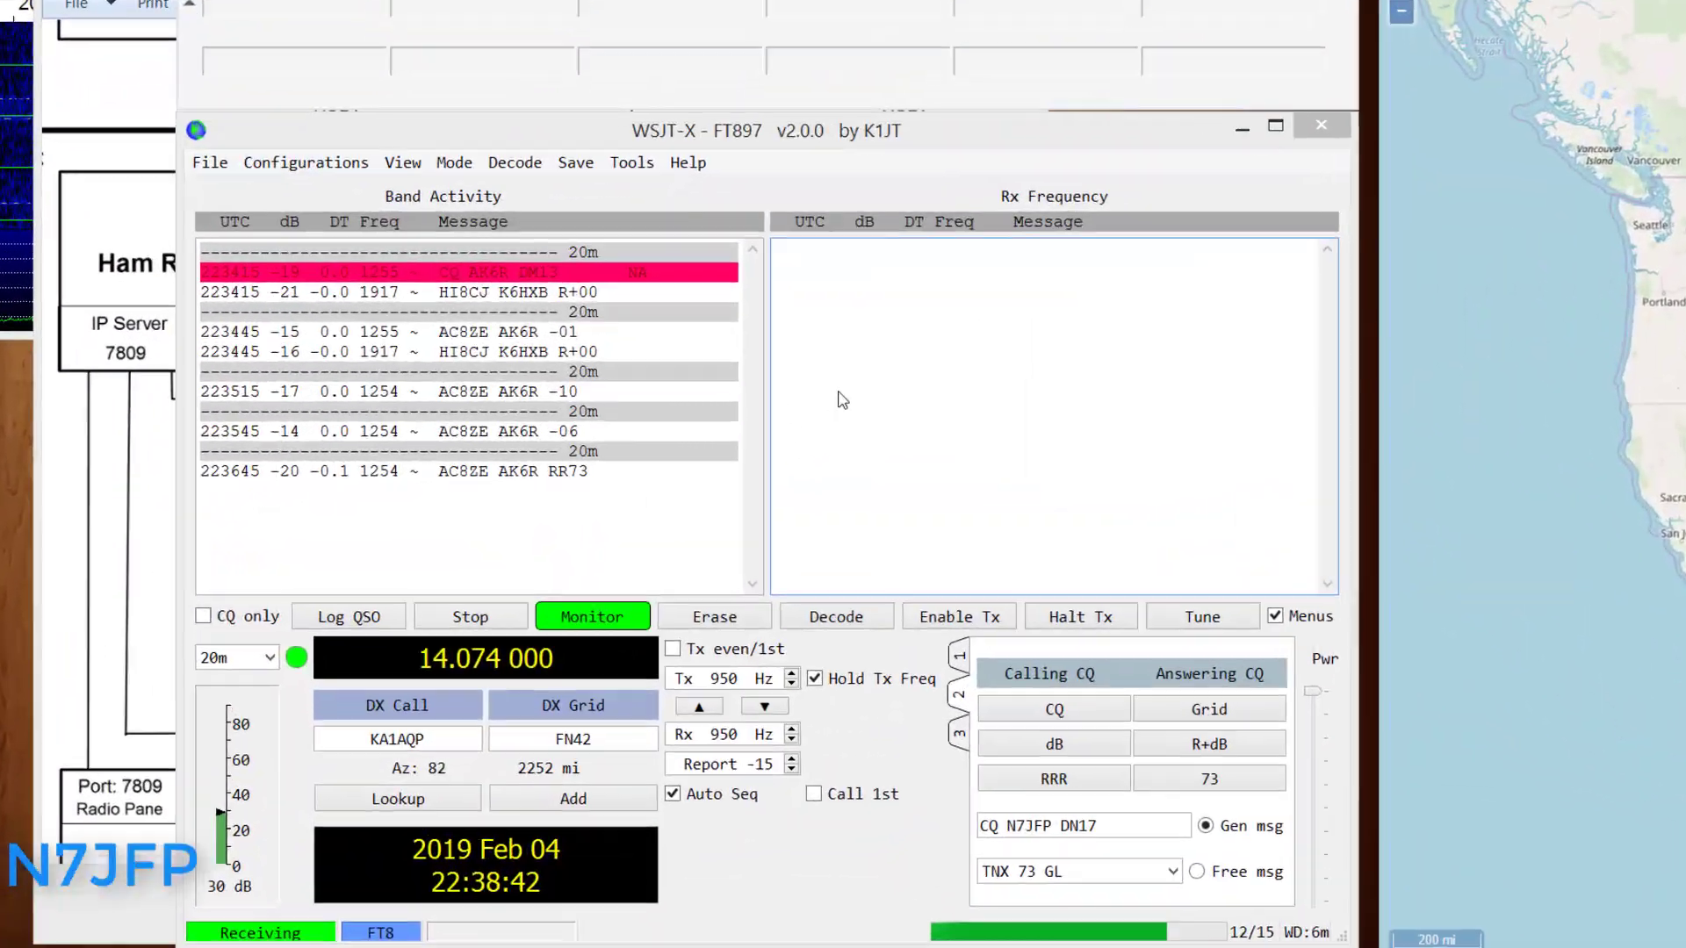
- Review the FT897 instance's Special Mouse Commands reference, dismissing JTAlert's Text Message window along the way, and close the reference
key("F5")
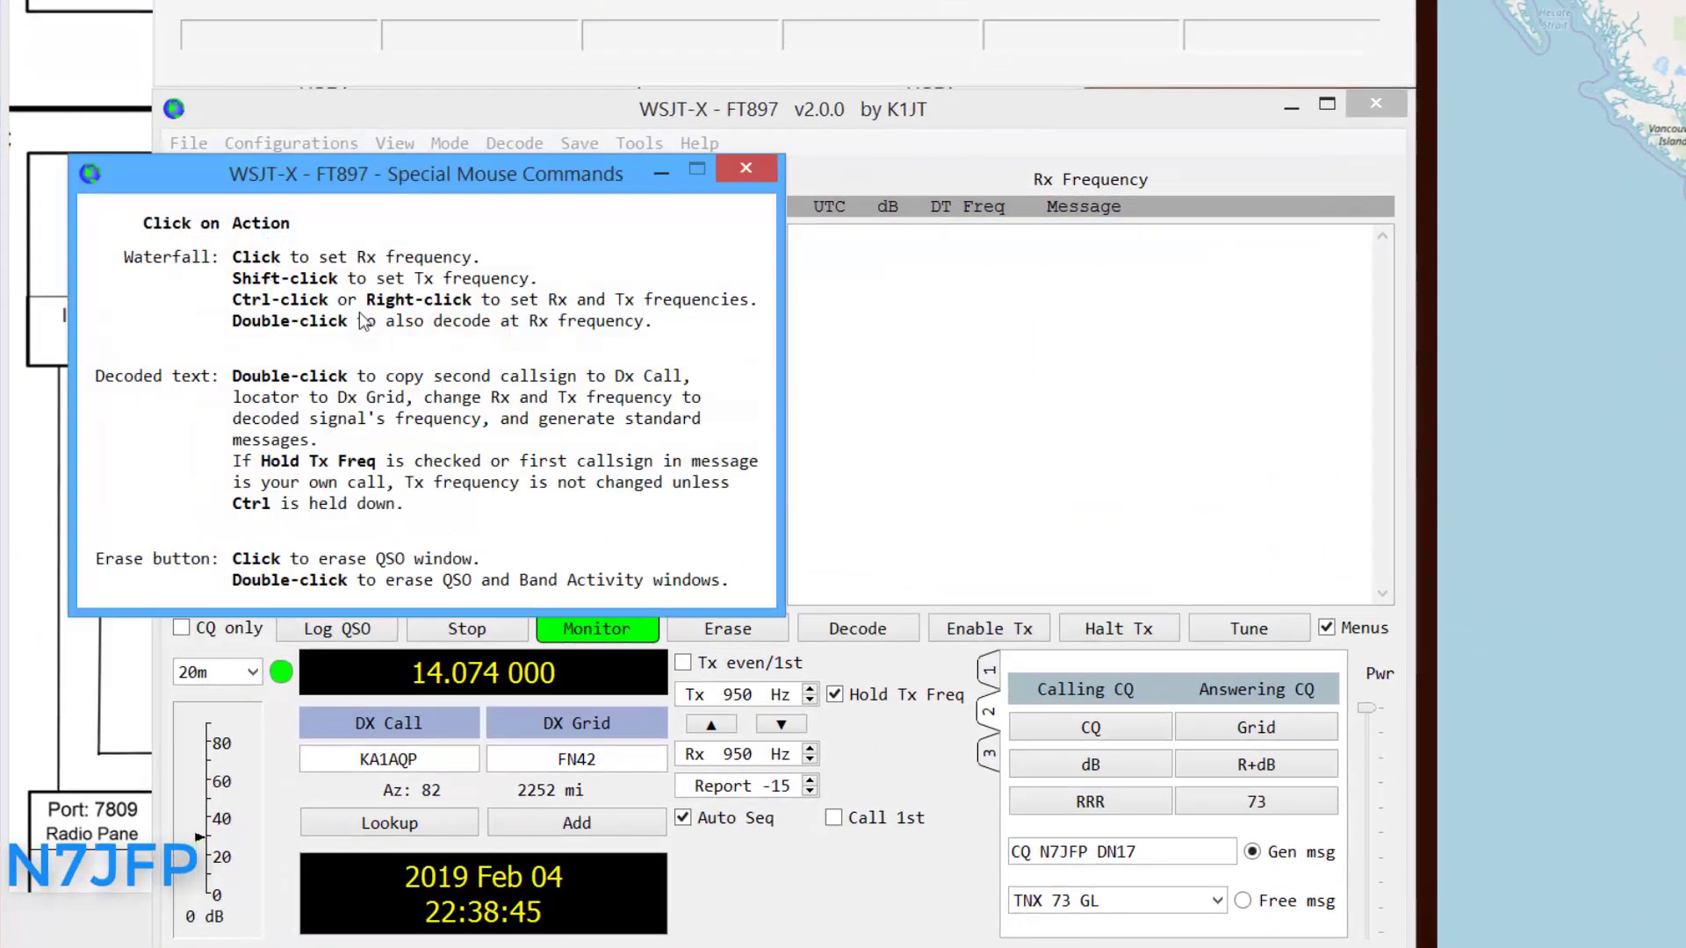
key("alt+Tab")
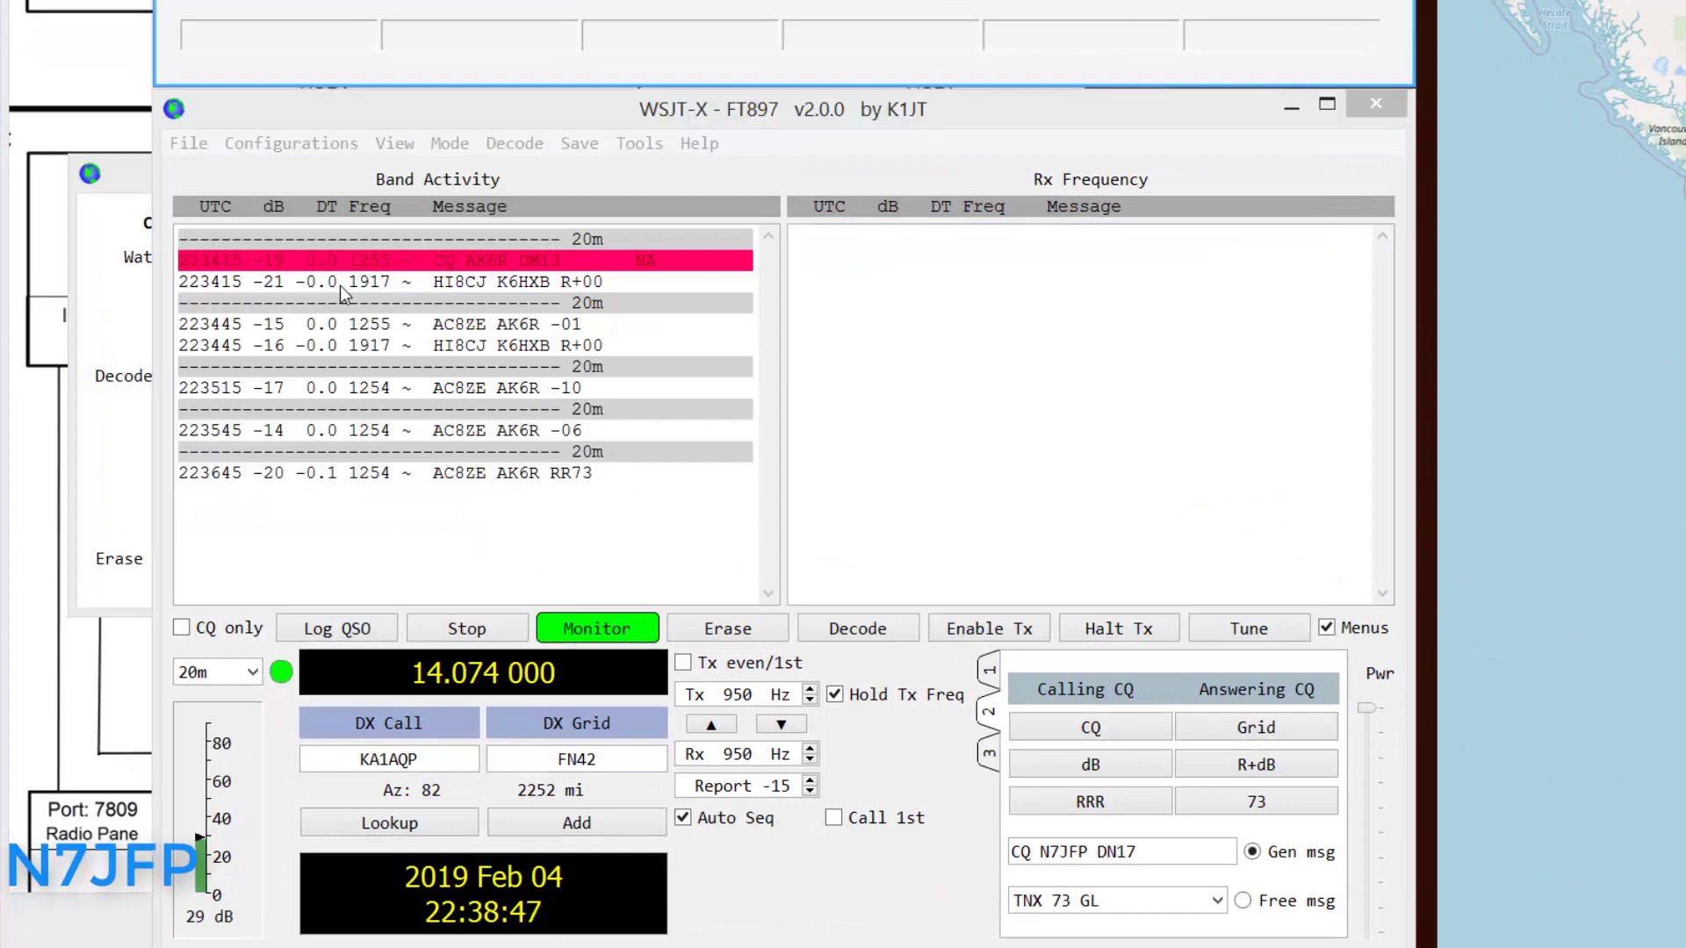
key("ctrl+t")
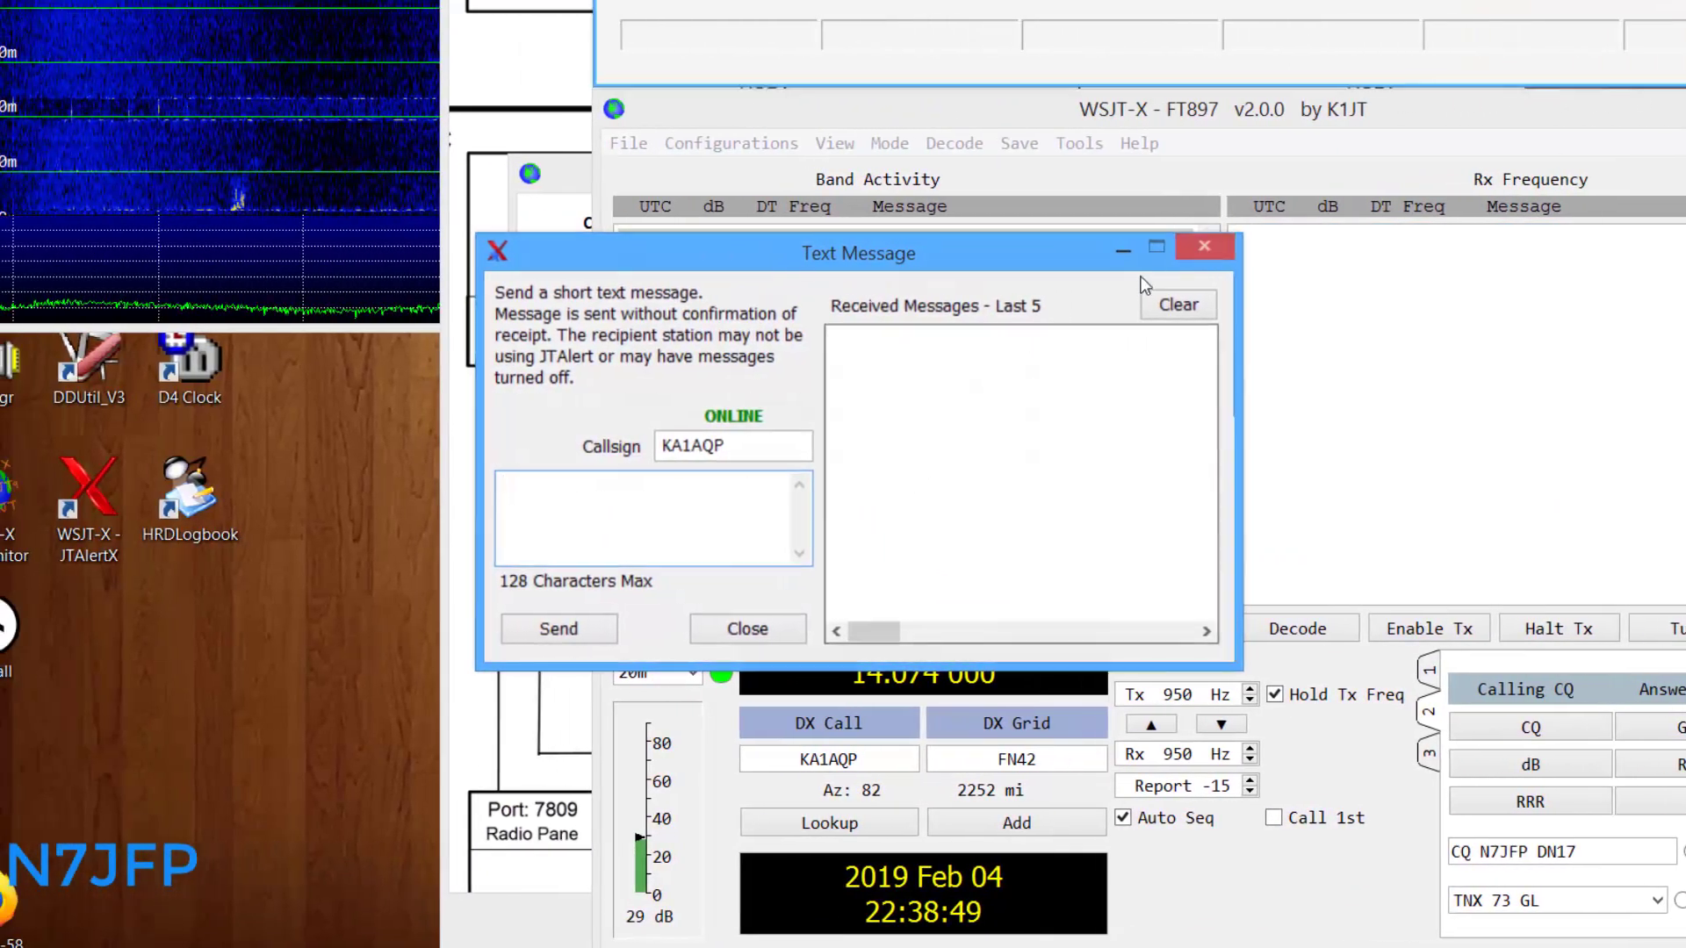
left_click(1207, 248)
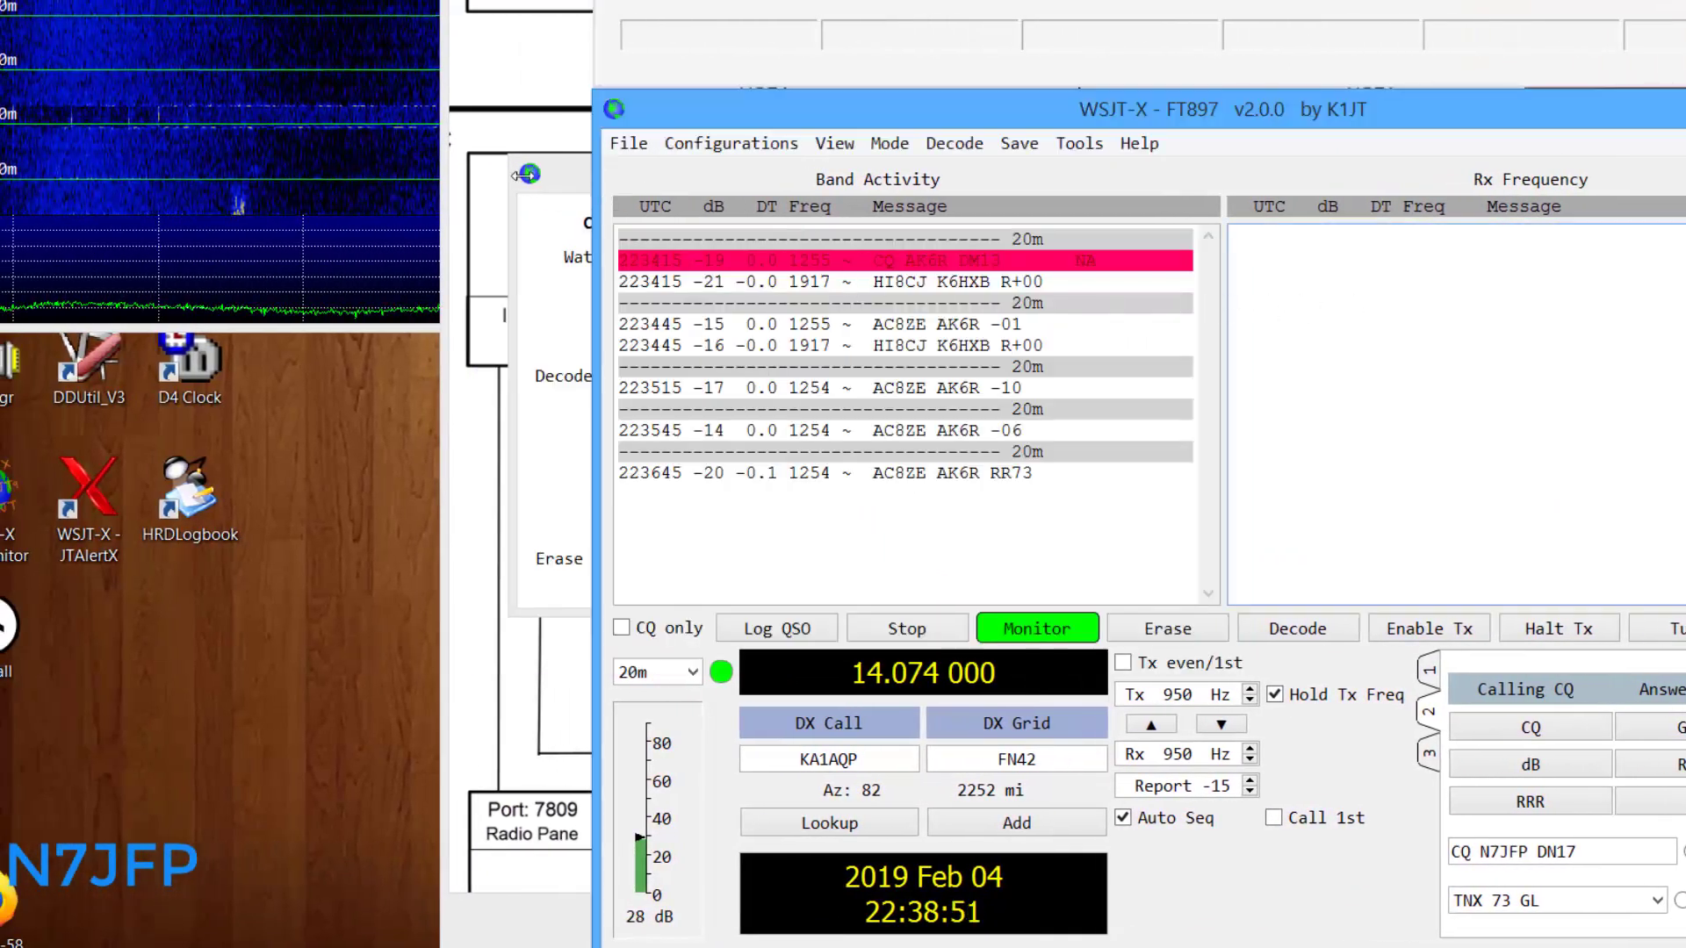
left_click(560, 182)
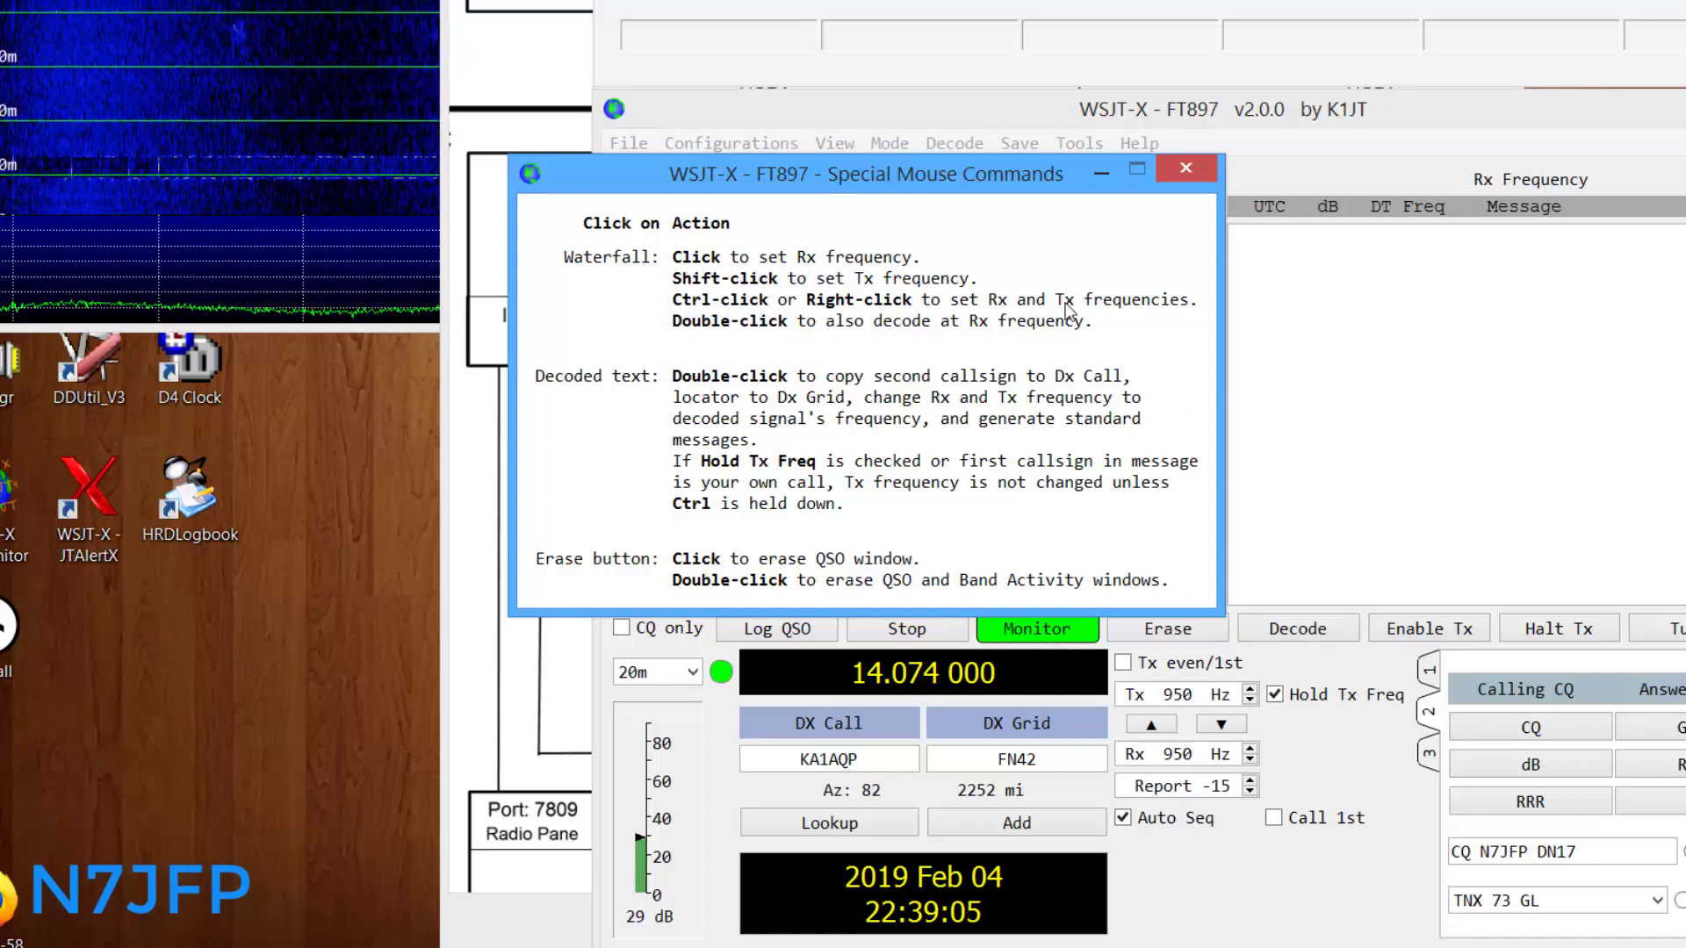
left_click(1193, 168)
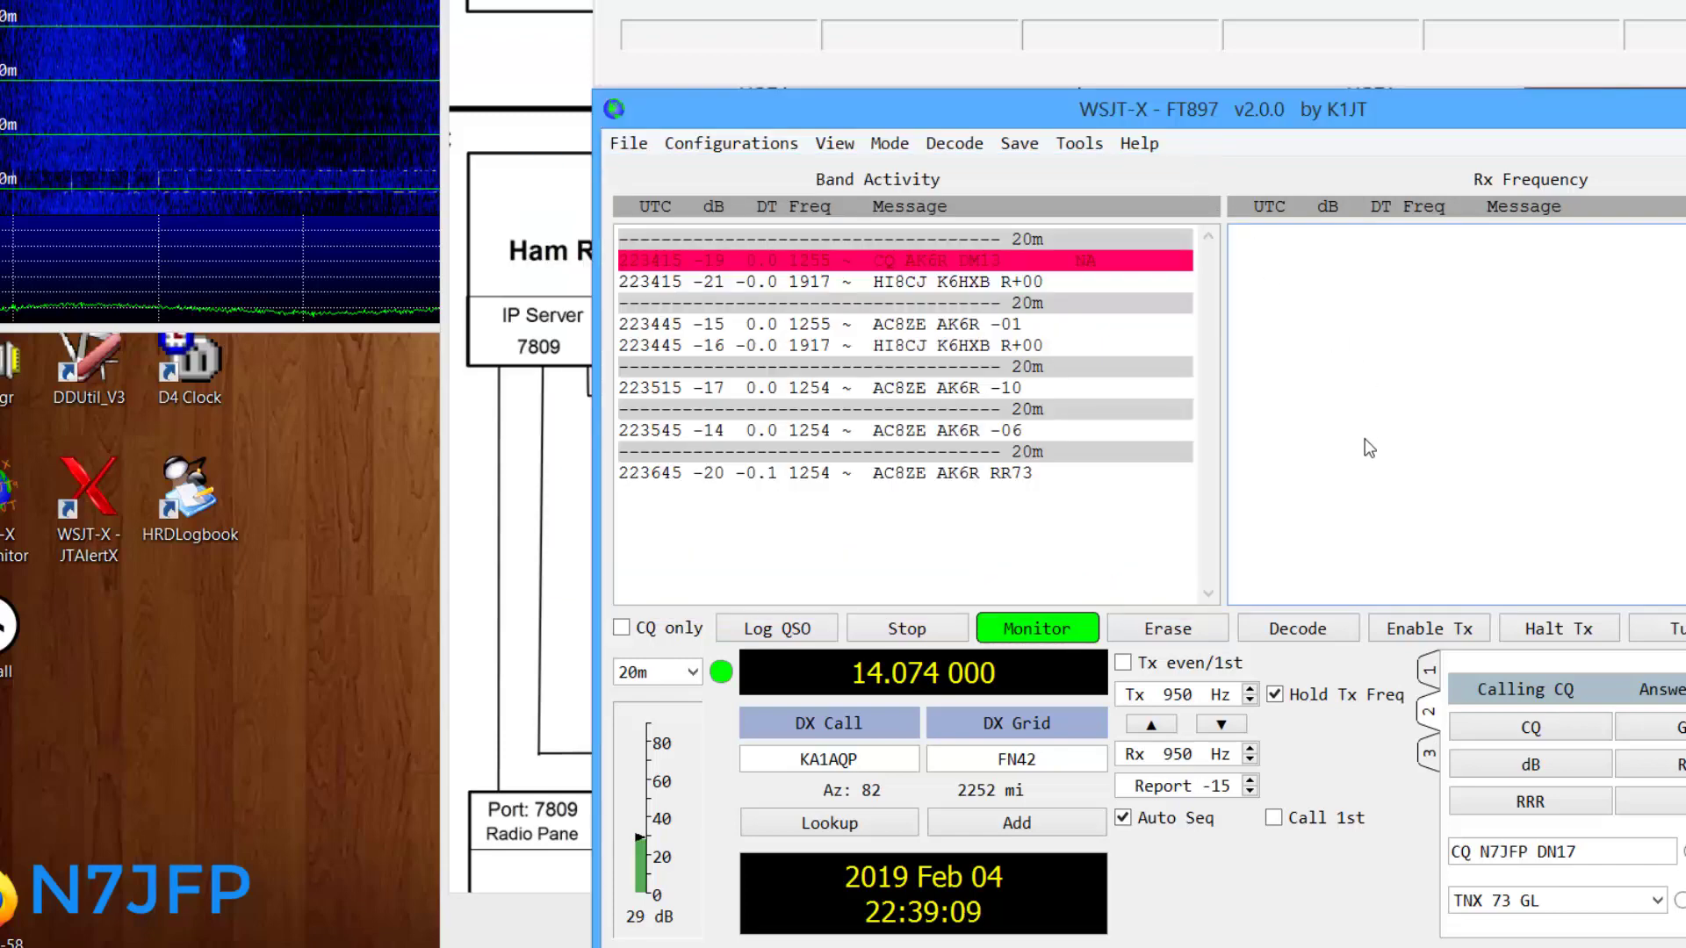